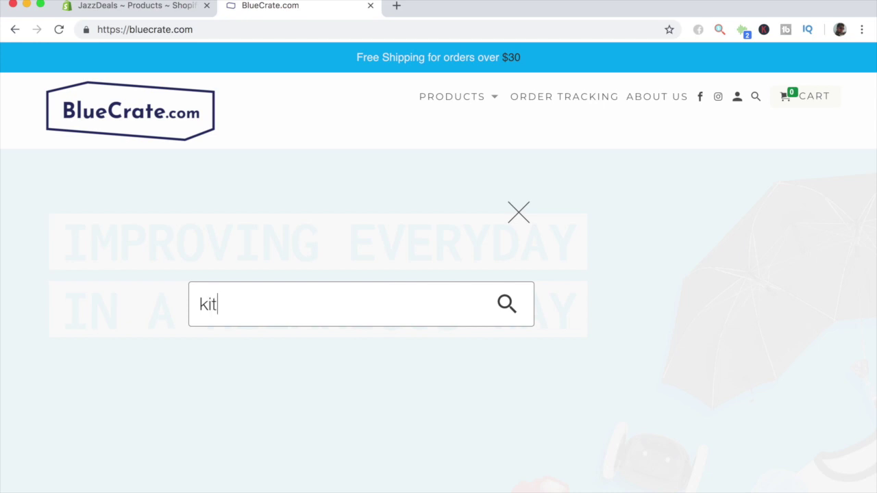
Step: Search the BlueCrate store for "kitchen" and examine the products in the results
key(Return)
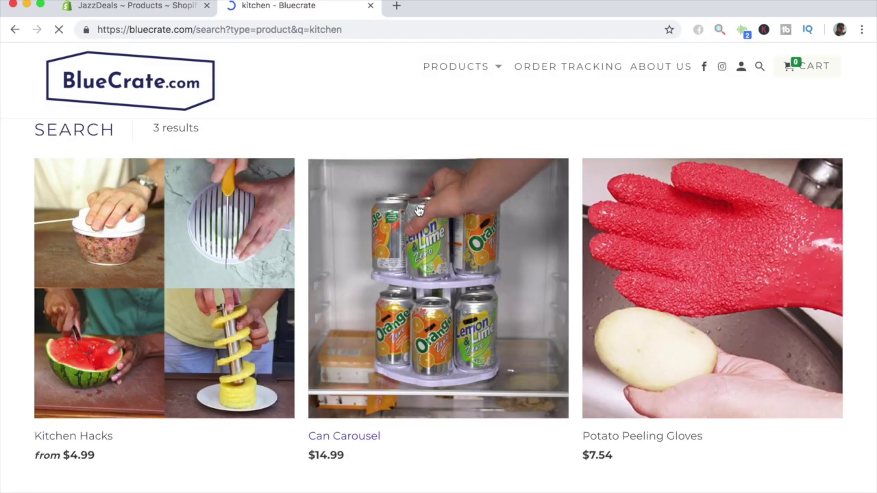
scroll(411, 219, down, 5)
scroll(338, 234, up, 2)
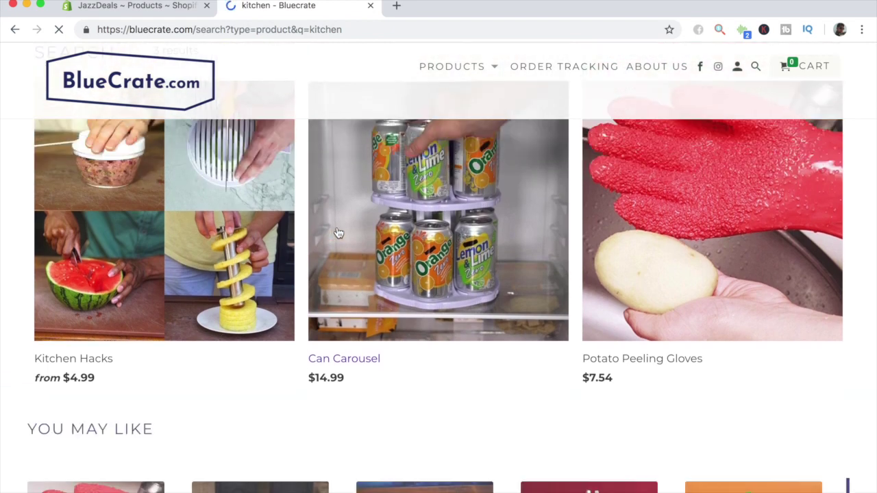
scroll(227, 365, up, 1)
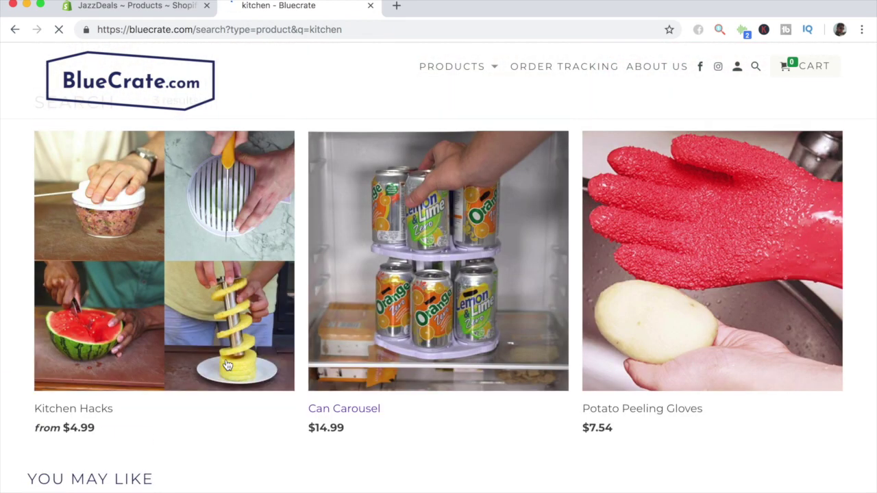
mouse_move(267, 344)
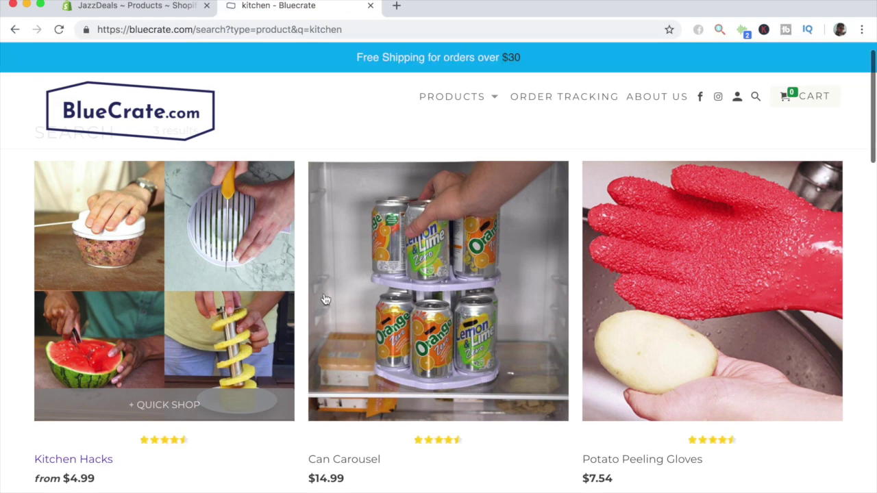
mouse_move(329, 301)
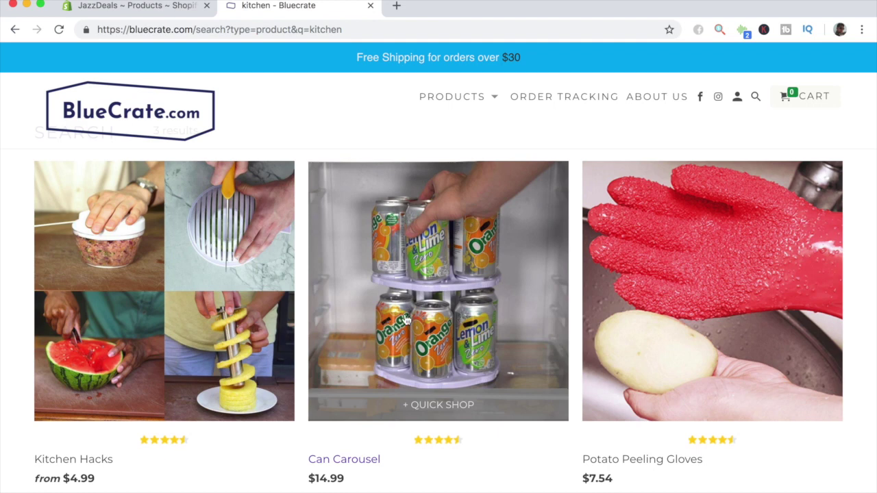
mouse_move(722, 168)
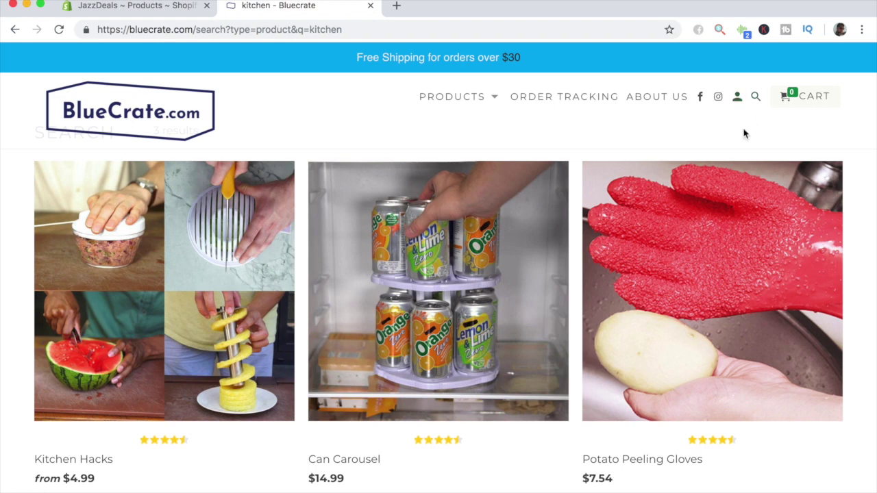
scroll(743, 136, down, 1)
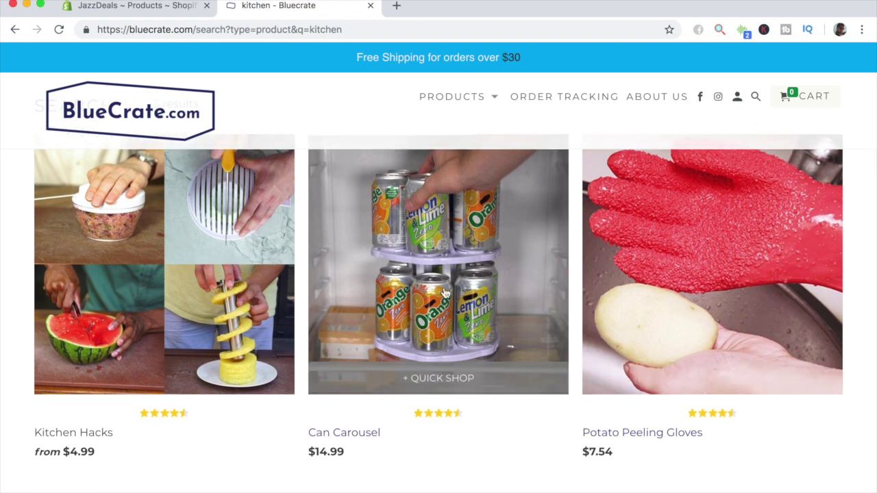
mouse_move(670, 254)
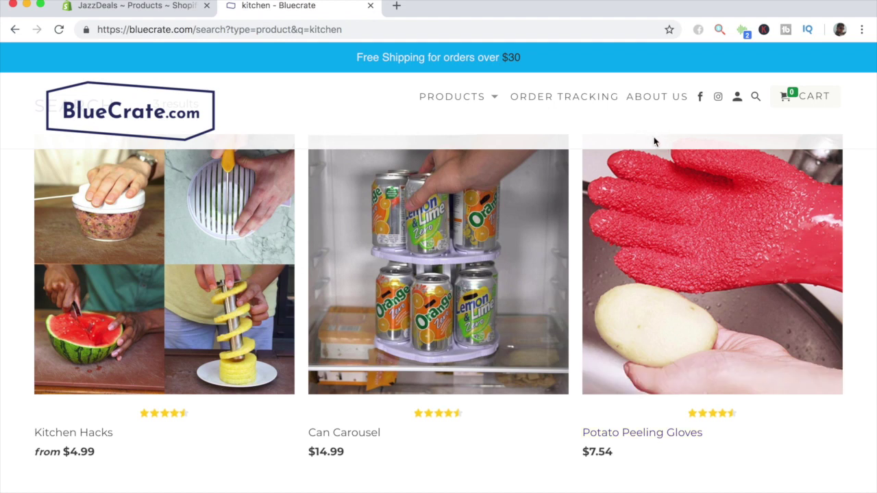
mouse_move(459, 348)
Step: Switch to the JazzDeals Shopify admin, open the Christmas Themed Pillows product and review its organization settings
click(106, 8)
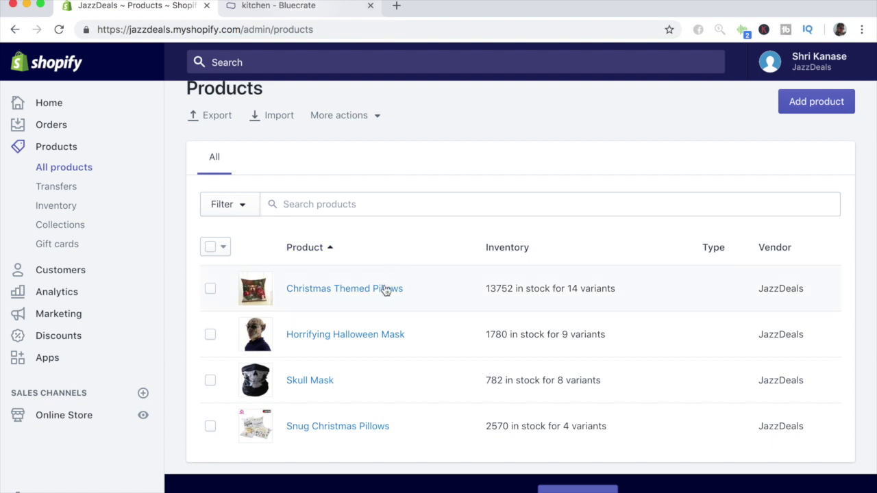
click(355, 296)
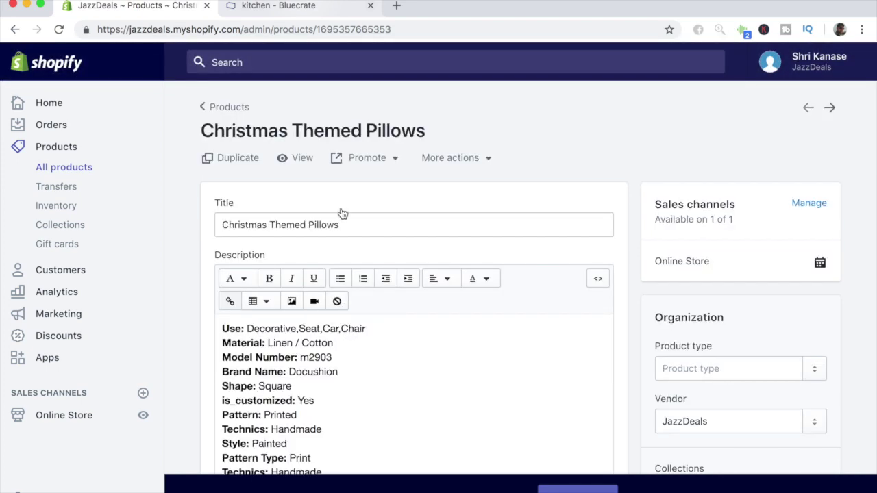
scroll(342, 213, down, 3)
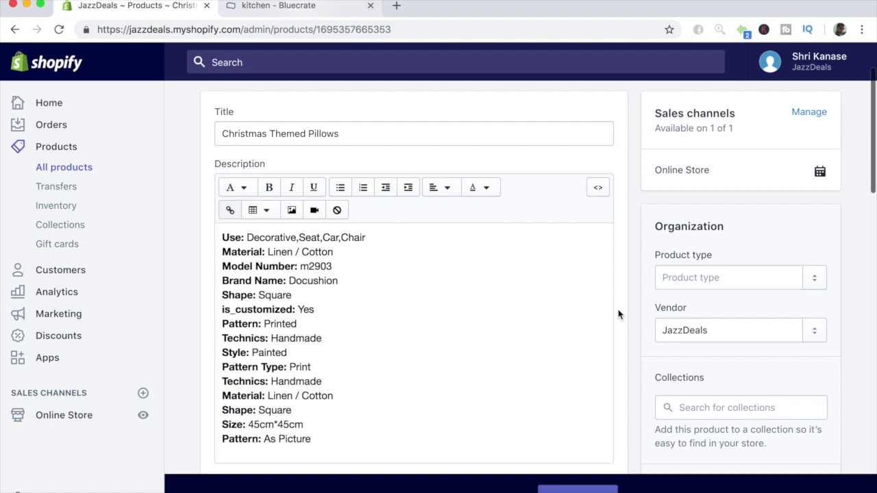
scroll(683, 329, down, 5)
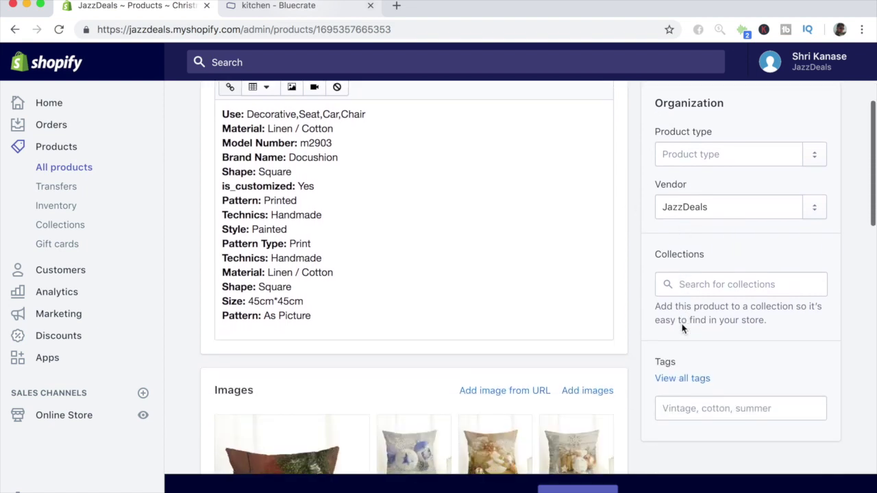
scroll(671, 221, up, 1)
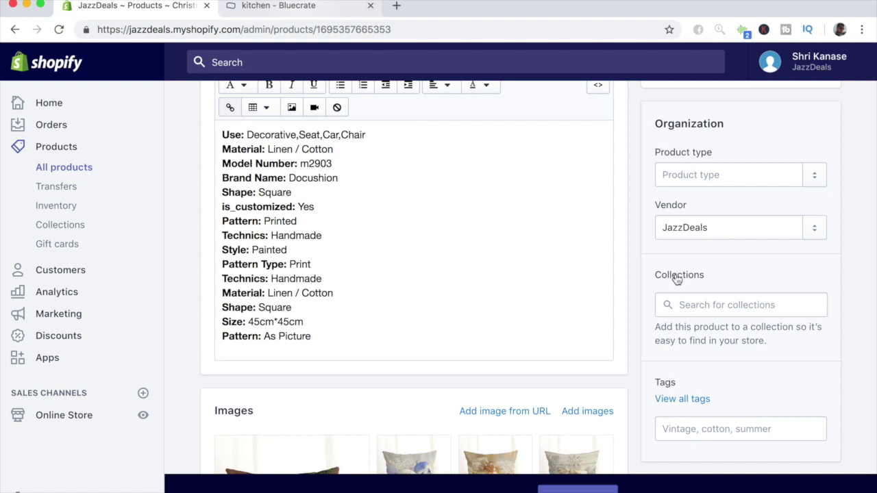
scroll(678, 281, down, 4)
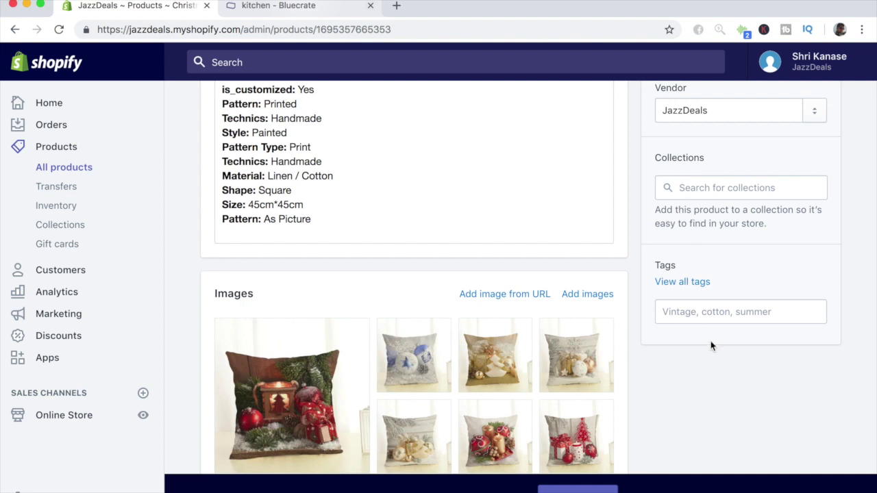
scroll(710, 346, up, 3)
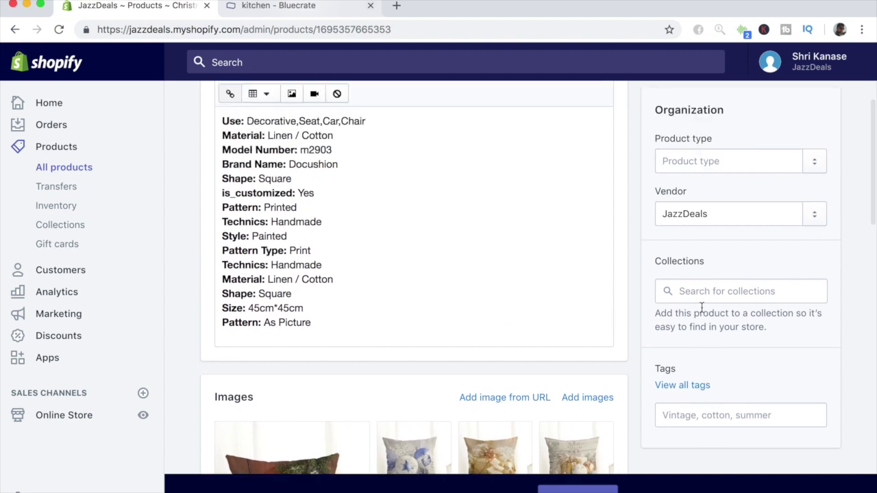
Step: Add the Christmas Themed Pillows product to the Home page collection and save the product
click(702, 292)
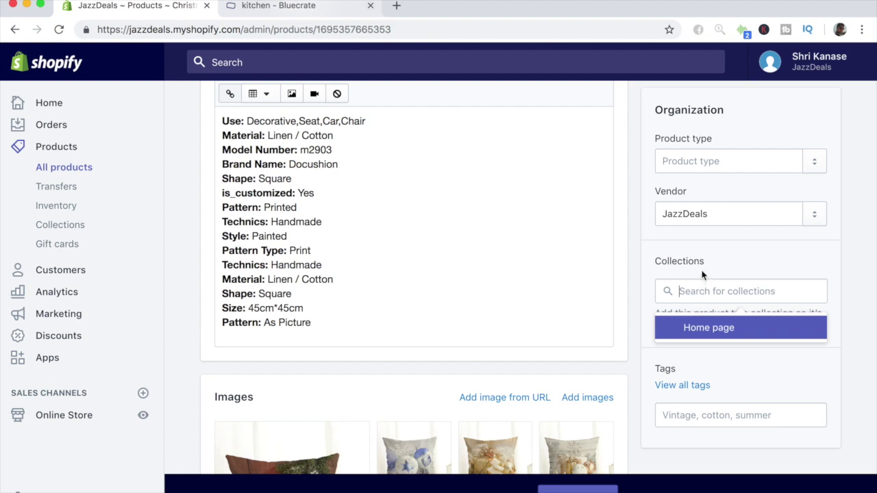
scroll(702, 275, up, 4)
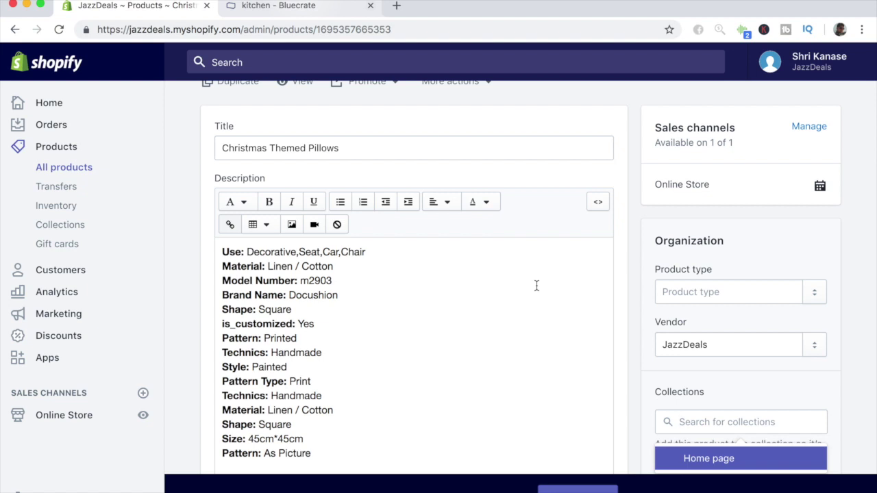
scroll(536, 286, down, 4)
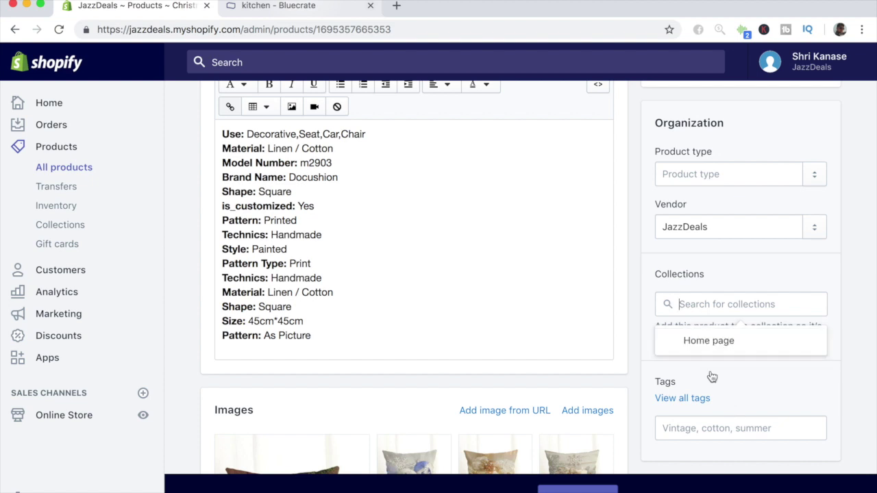
click(685, 340)
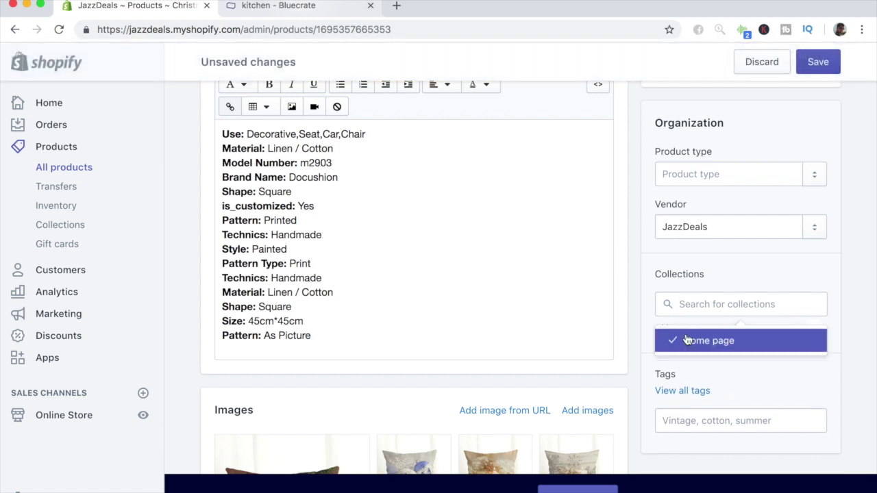
click(654, 264)
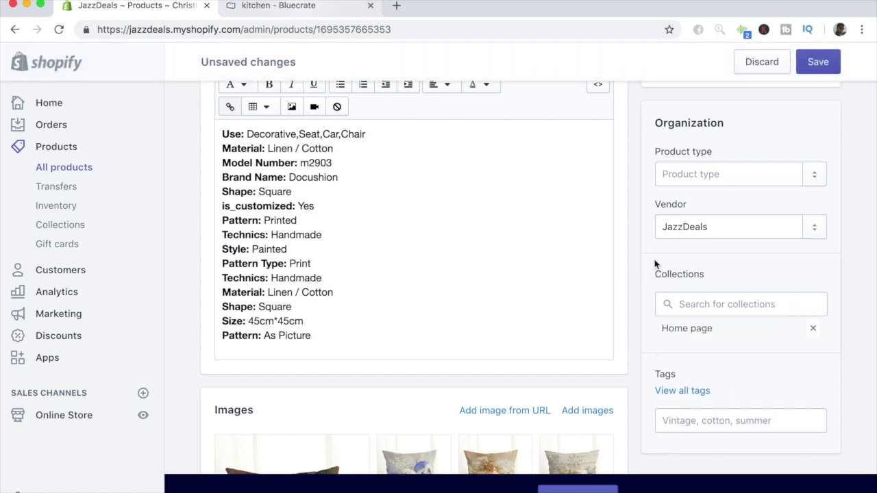
click(817, 63)
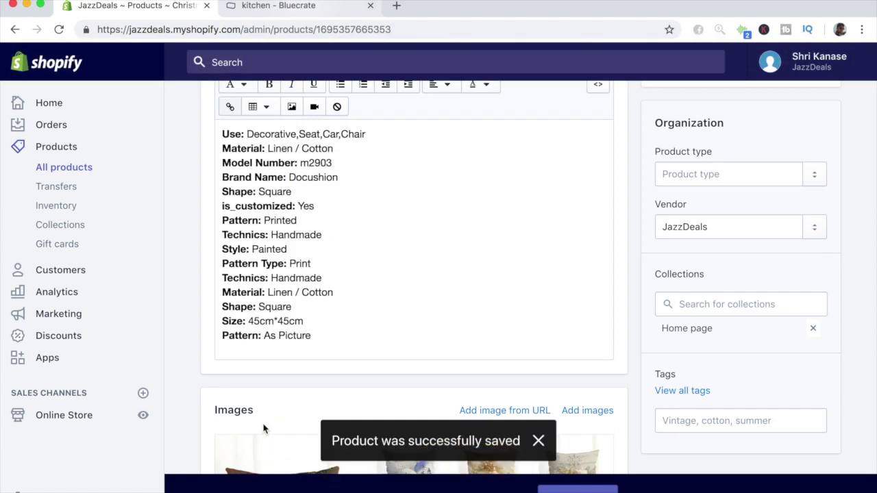
Step: View the JazzDeals online storefront and examine the products in its featured collection
click(144, 415)
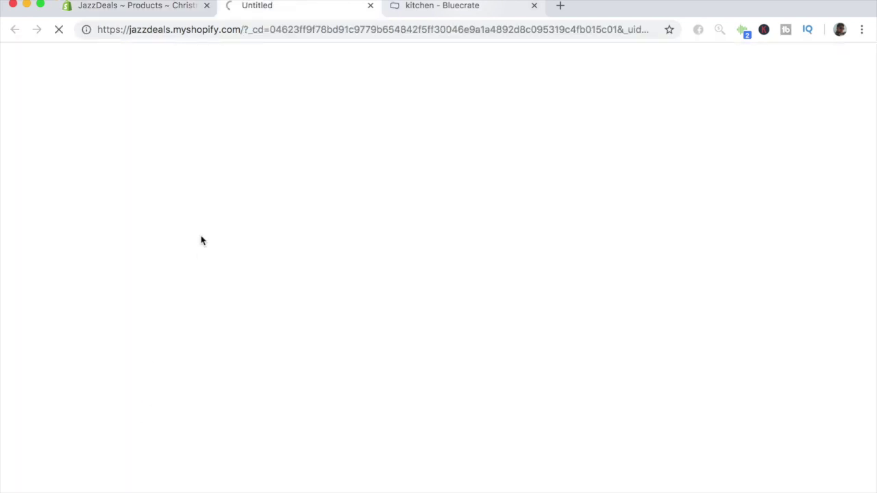
scroll(267, 145, down, 2)
scroll(268, 148, down, 3)
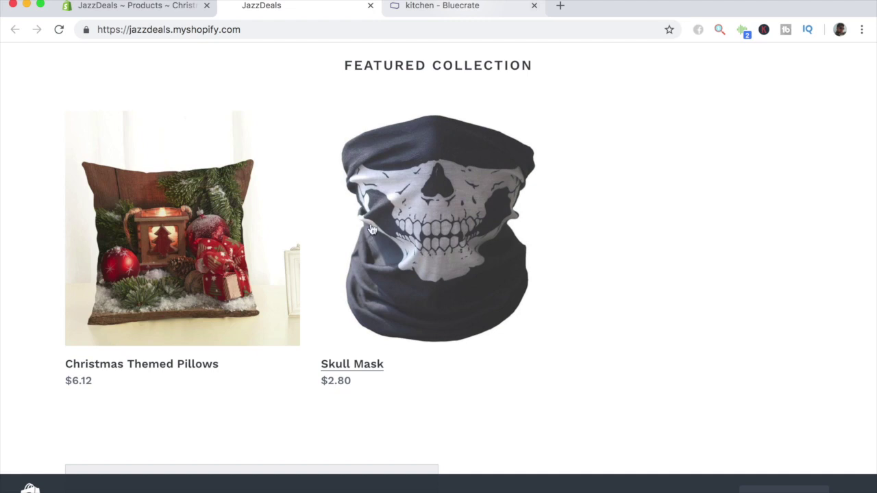
Step: Return to the Christmas Themed Pillows product in the Shopify admin and add the tag "christmas"
click(172, 6)
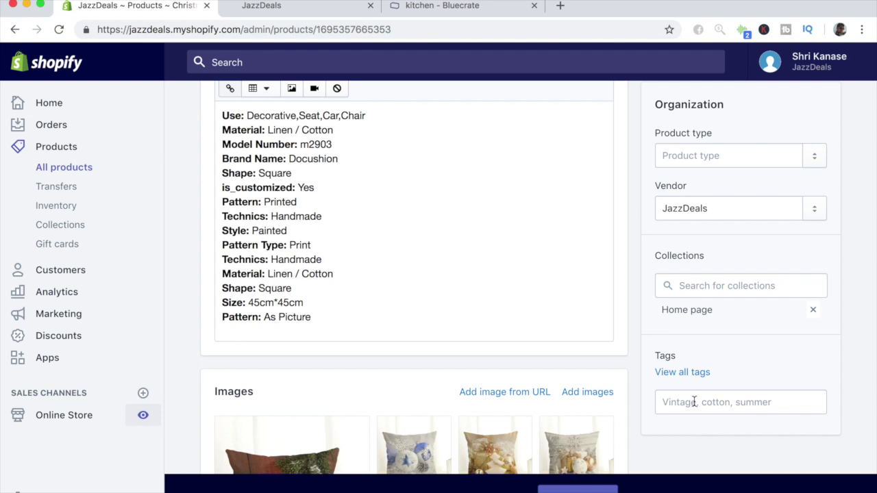
click(694, 402)
text(c)
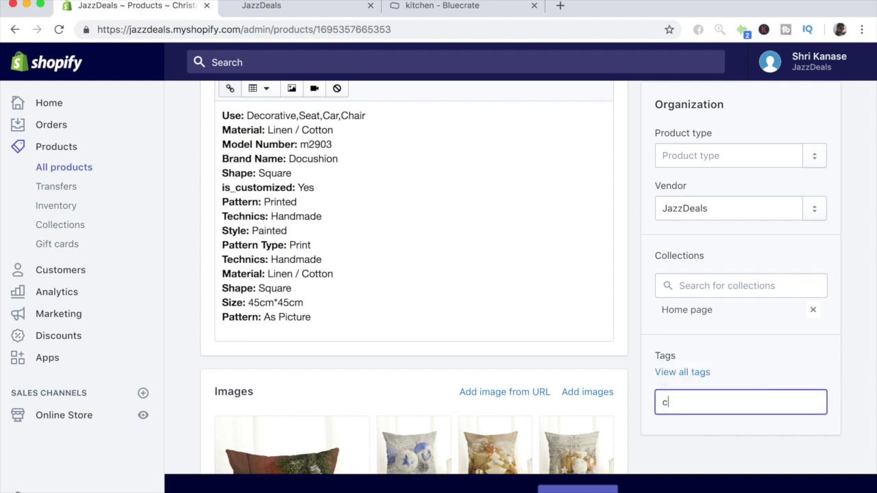
text(hristmas)
key(Return)
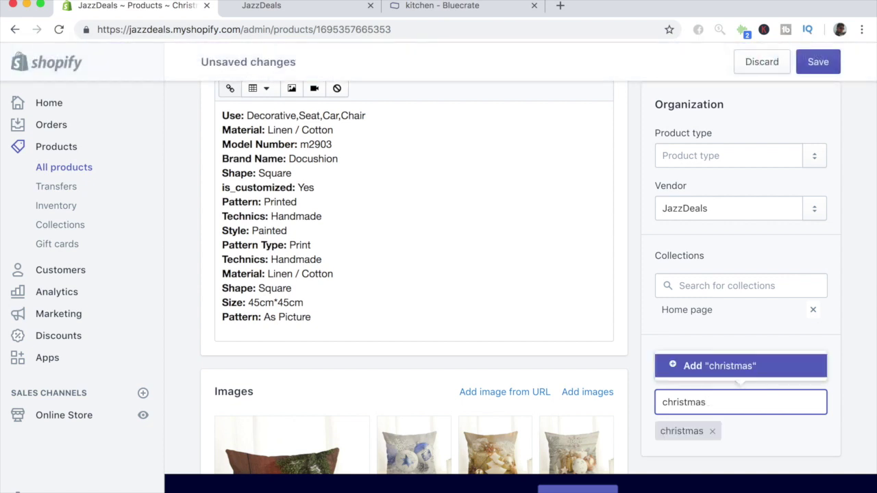
Step: Add the tag "christmases" to the Christmas Themed Pillows product
click(736, 402)
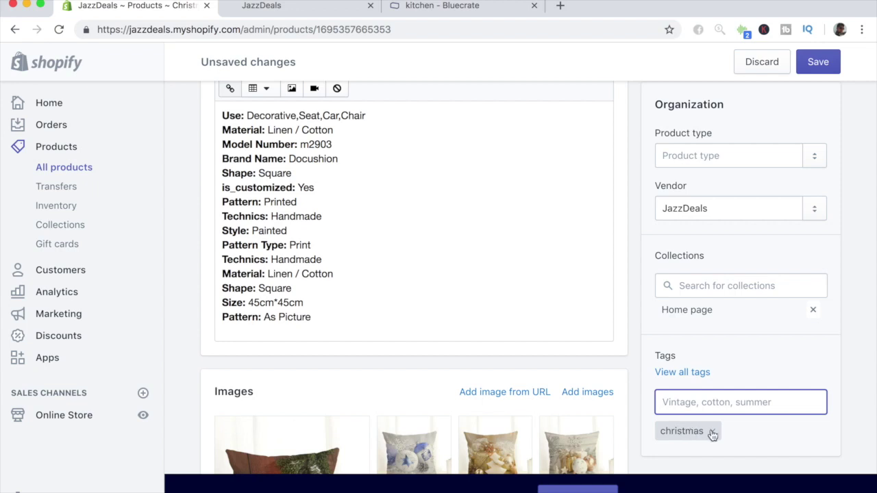
text(c)
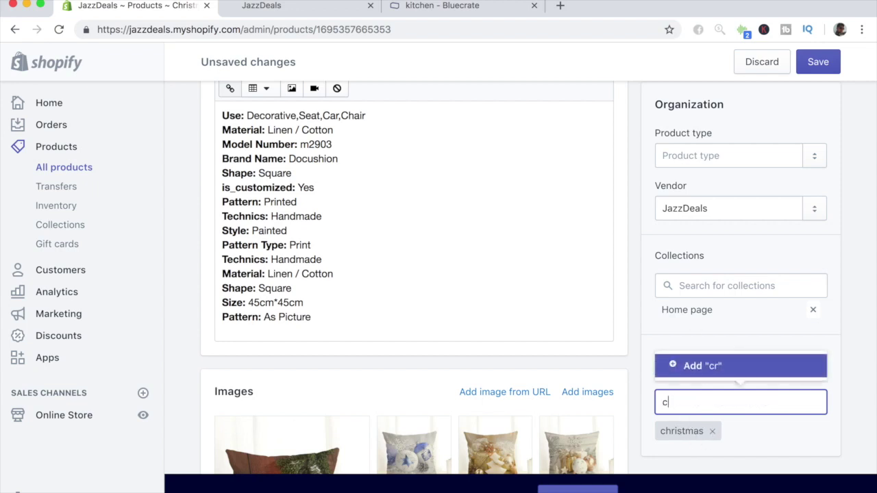
text(hristmases)
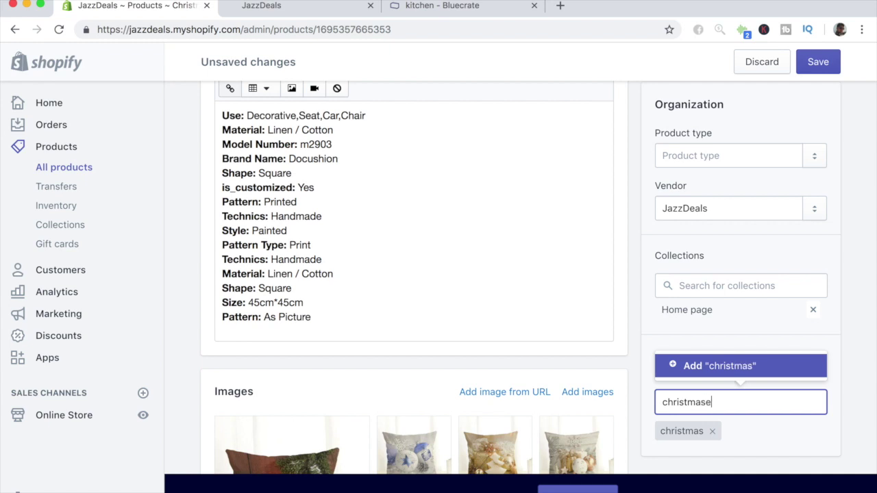
key(Return)
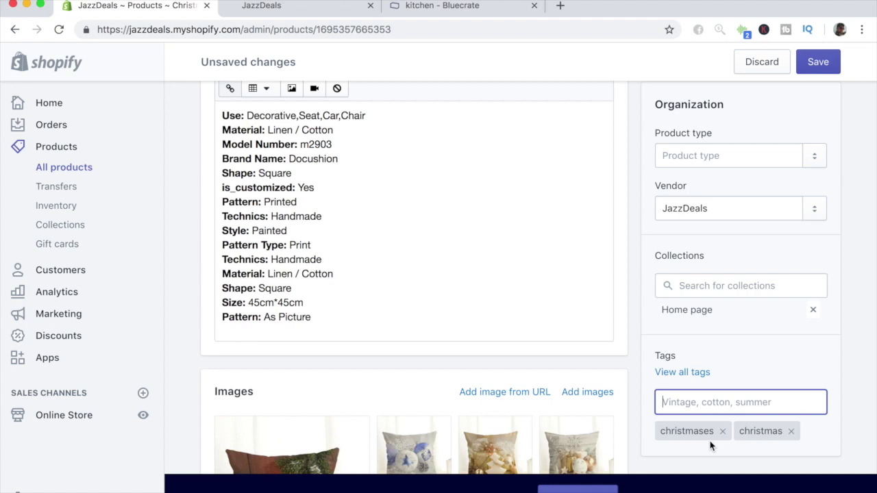
Step: Add the tags "holiday" and "holiday theme" to the pillow product
text(holiday)
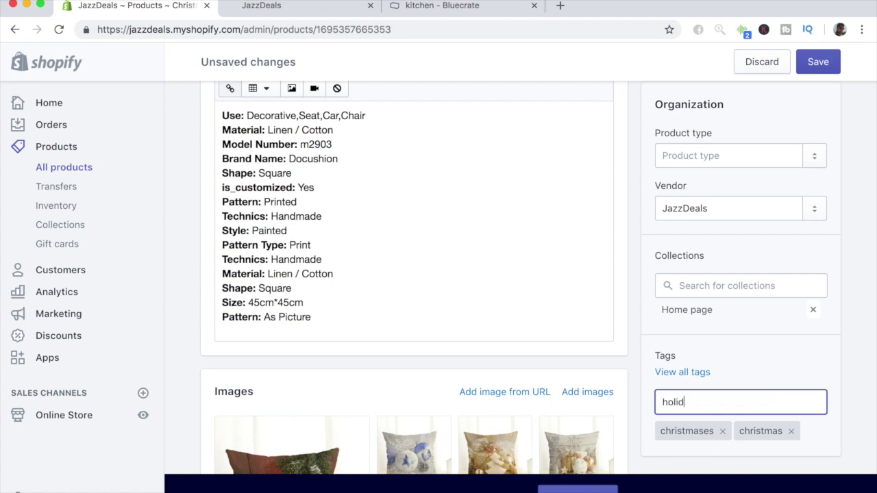
key(Return)
text(holiday thee)
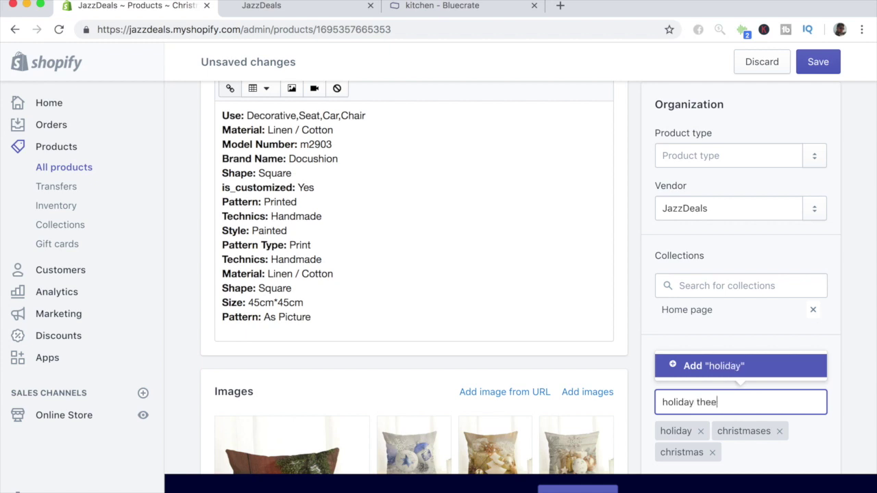
key(BackSpace)
text(me)
key(Return)
Step: Add the tag "christmas accessories" to the pillow product
text(chhris)
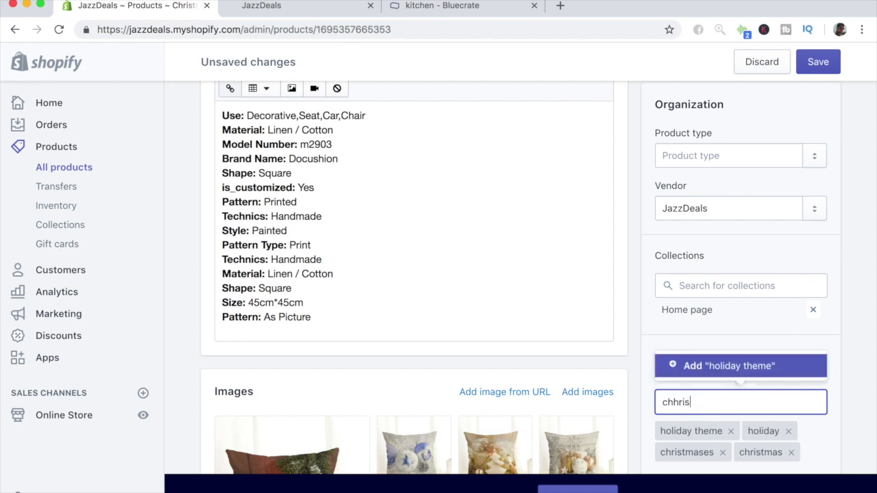
key(BackSpace)
text(rismtma)
key(BackSpace)
key(BackSpace)
key(BackSpace)
key(BackSpace)
text(tmas accessories)
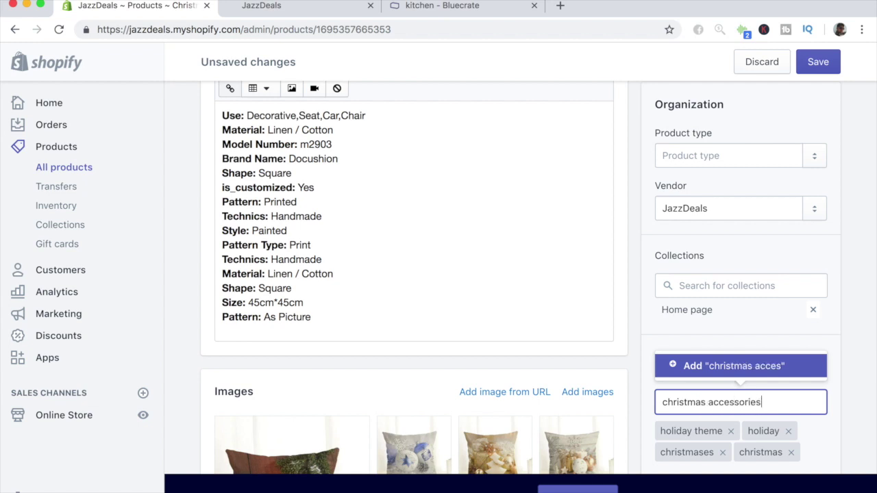
key(Return)
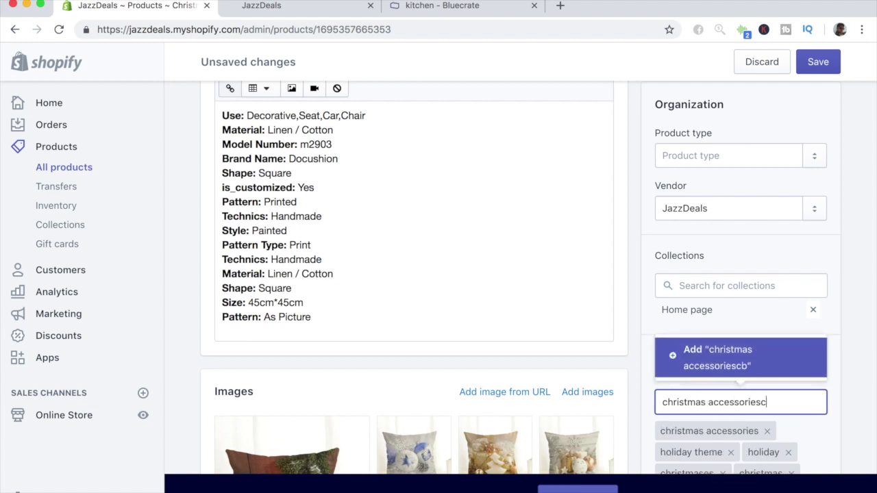
Step: Add the tag "christmas decor" to the Christmas Themed Pillows product
key(BackSpace)
key(BackSpace)
key(BackSpace)
key(BackSpace)
key(BackSpace)
key(BackSpace)
key(BackSpace)
key(BackSpace)
key(BackSpace)
key(BackSpace)
key(BackSpace)
text(decor)
key(Return)
Step: Add the tag "christmas furniture" to the Christmas Themed Pillows product
text(chr)
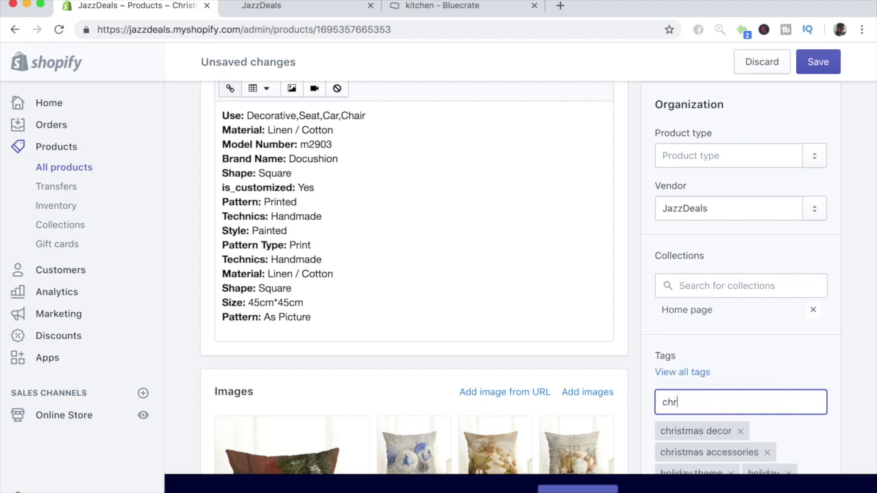
text(istm)
key(BackSpace)
text(tmas)
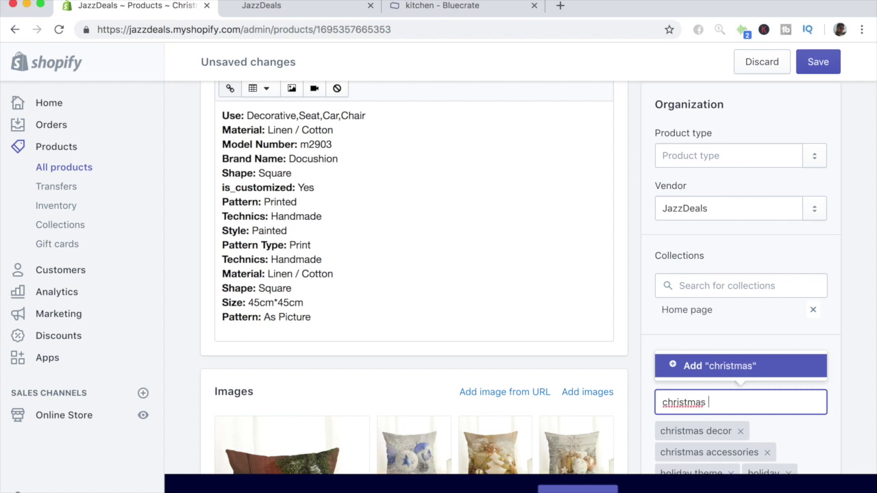
text( furniture)
key(Return)
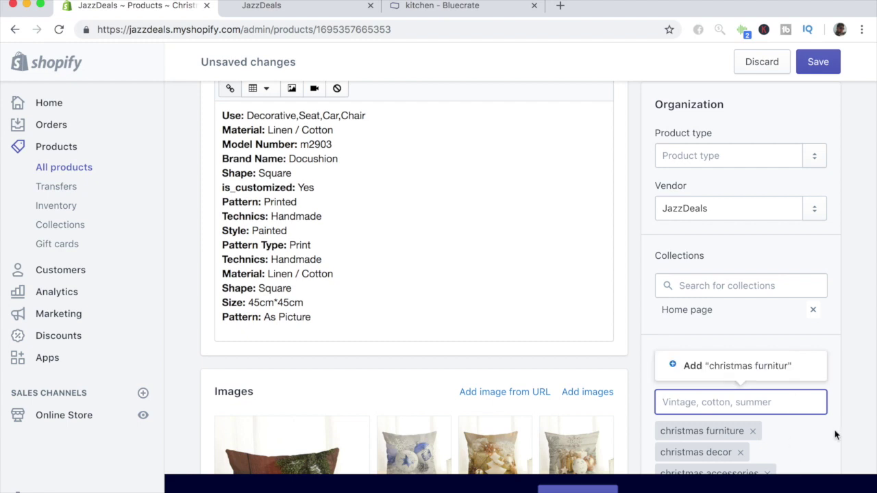
Step: Add the tags "pillow" and "pillowes" to the Christmas Themed Pillows product
scroll(834, 431, down, 2)
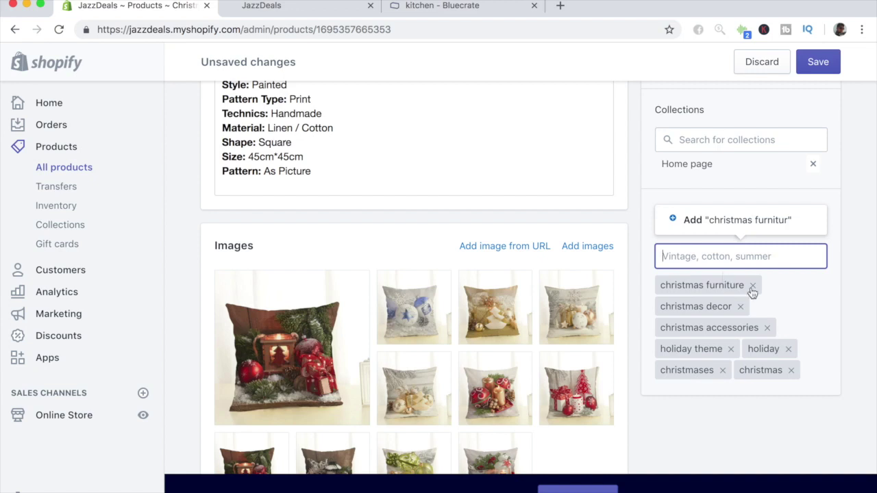
text(pillow)
scroll(740, 226, down, 3)
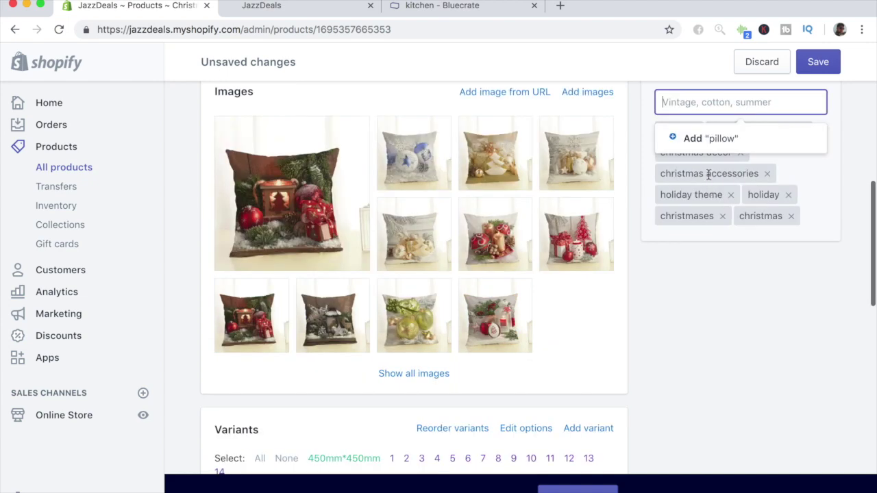
scroll(712, 184, up, 1)
text(pillowes)
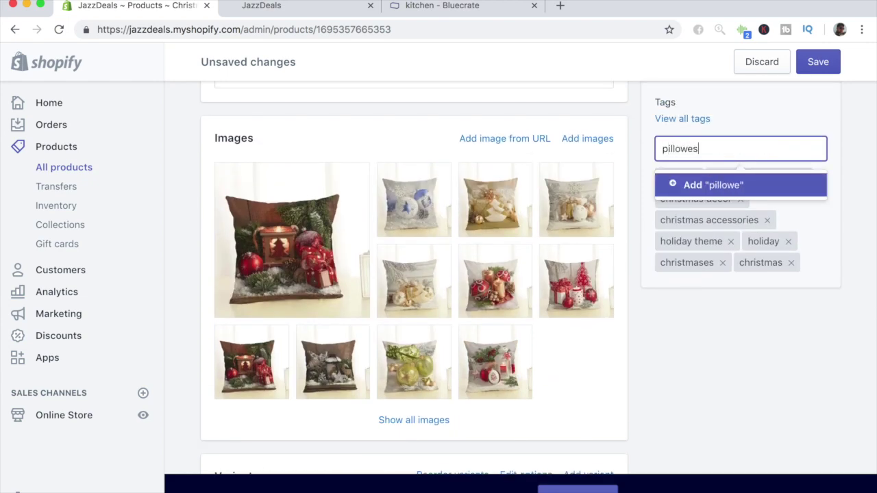
key(Return)
scroll(691, 211, up, 2)
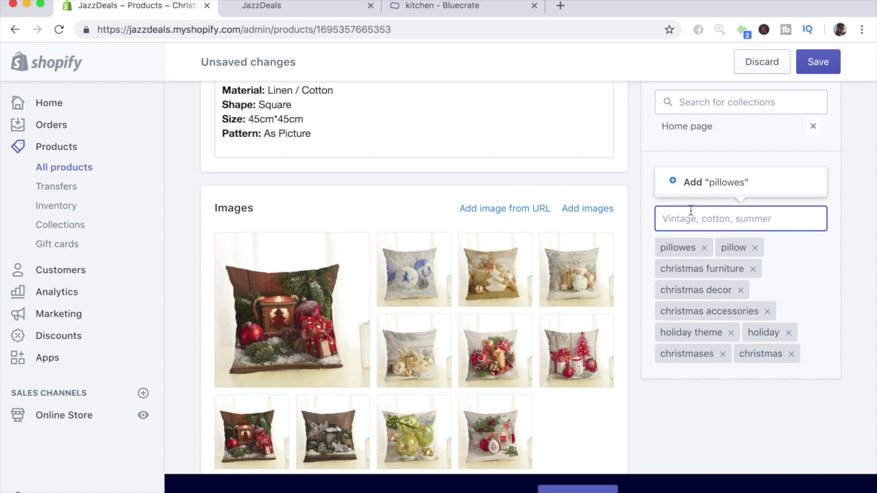
Step: Add the tags "handmade", "handmade pillows" and "handmade pillow" to the Christmas Themed Pillows product
text(handmade)
key(Return)
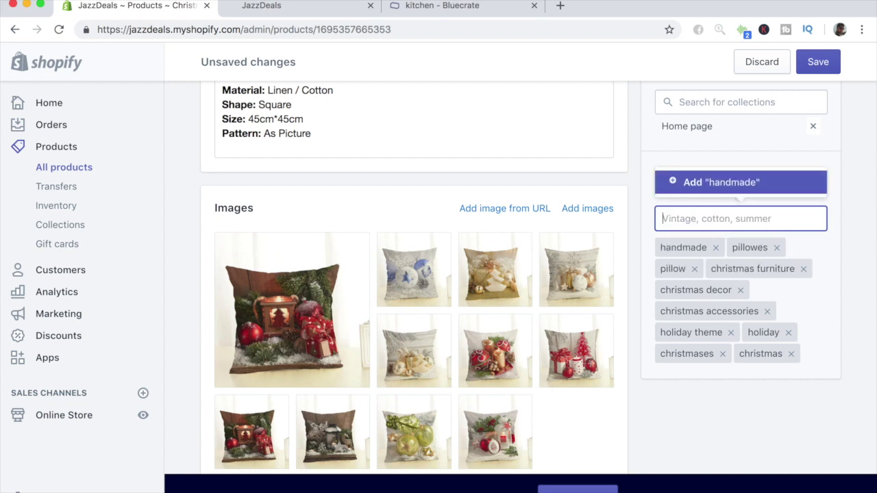
text(handmade )
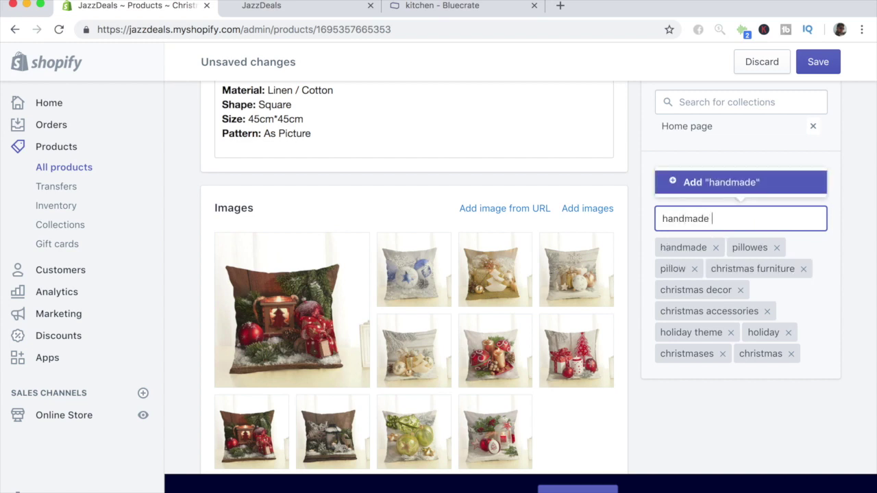
text(pillows)
key(Return)
key(Return)
Step: Clear the leftover tag text, add the tag "cotton" and save the Christmas Themed Pillows product
key(BackSpace)
key(BackSpace)
key(BackSpace)
key(BackSpace)
key(BackSpace)
key(BackSpace)
key(BackSpace)
key(BackSpace)
key(BackSpace)
key(BackSpace)
key(BackSpace)
key(BackSpace)
key(BackSpace)
key(BackSpace)
key(BackSpace)
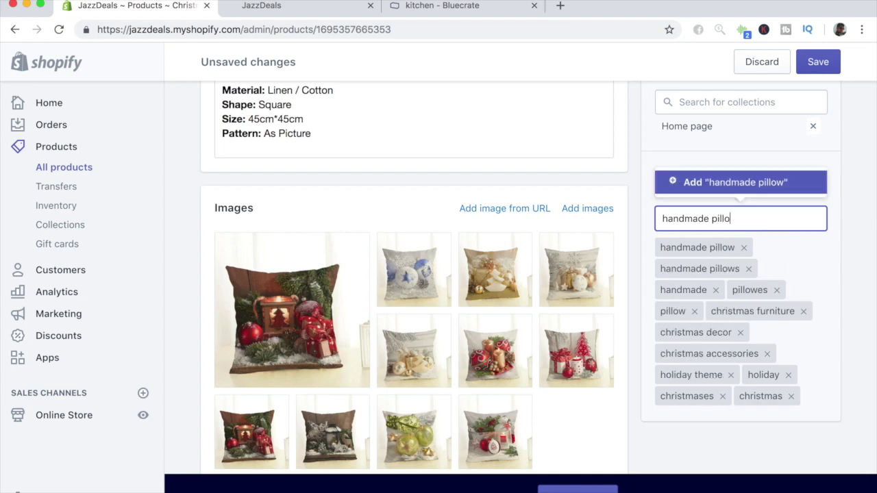
text(cotton)
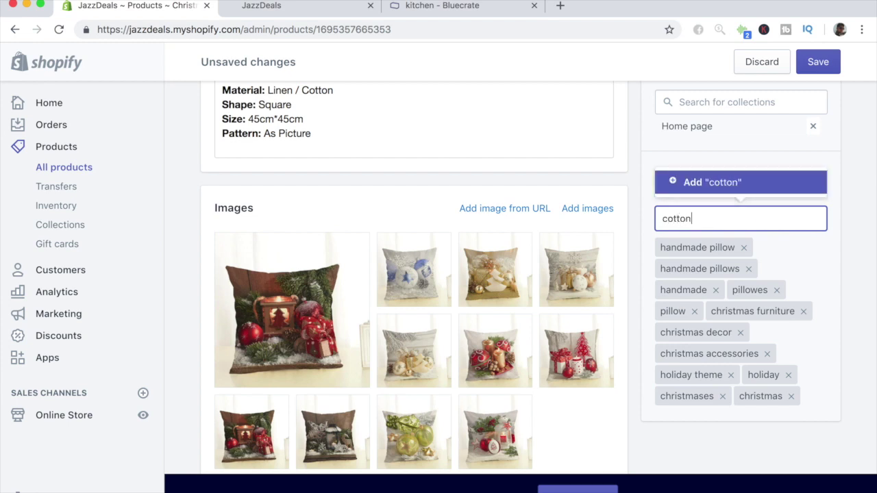
key(Return)
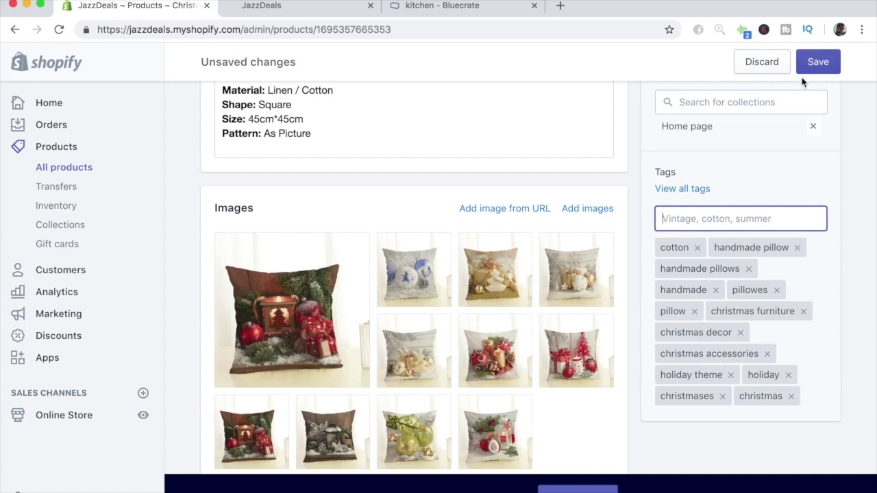
click(819, 63)
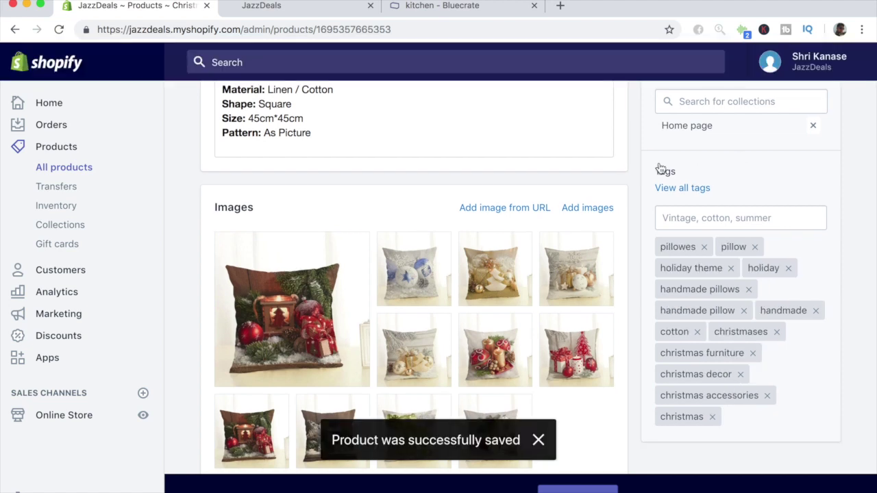
Step: Switch to the JazzDeals storefront, reload it and search the store for "pillow"
click(315, 6)
scroll(594, 146, up, 6)
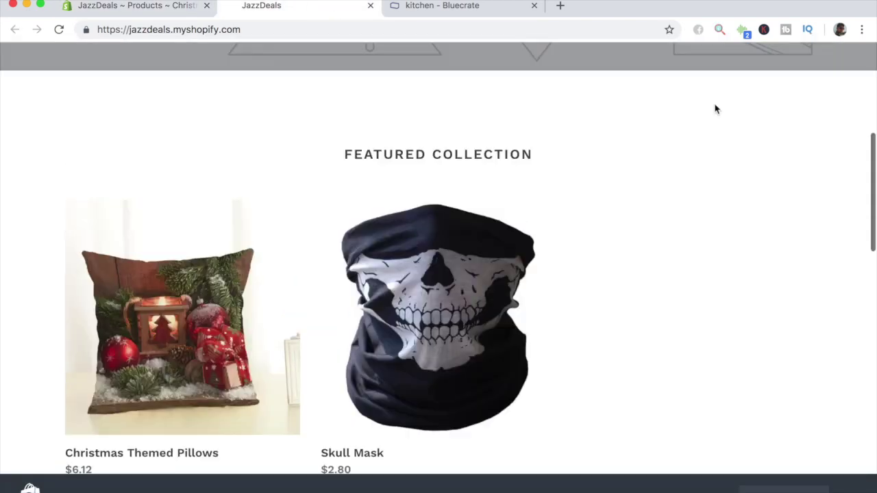
click(59, 30)
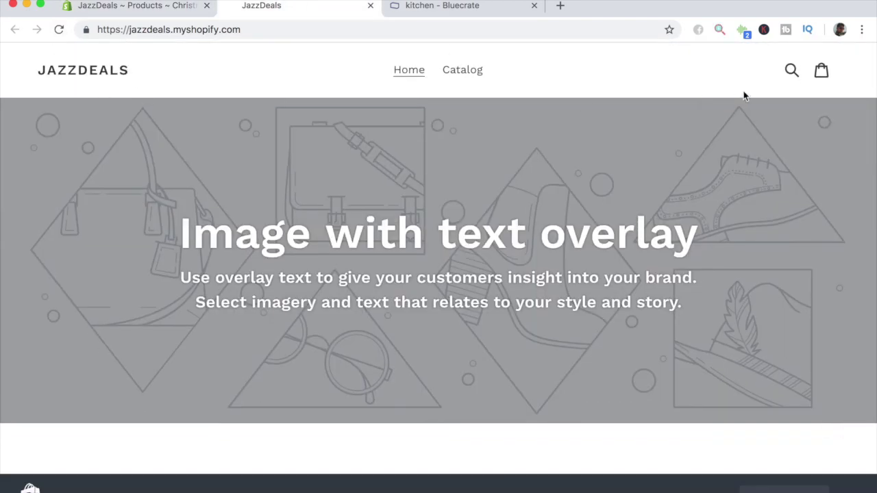
click(792, 72)
text(pillow)
key(Return)
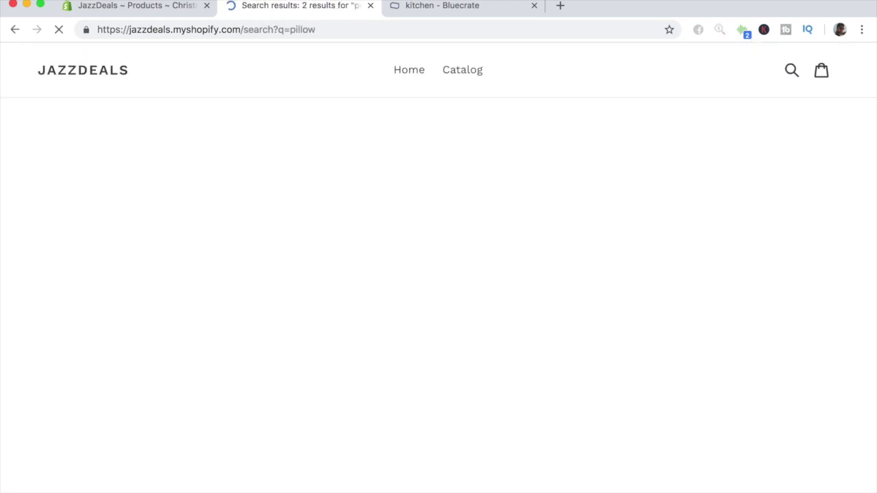
scroll(665, 154, down, 2)
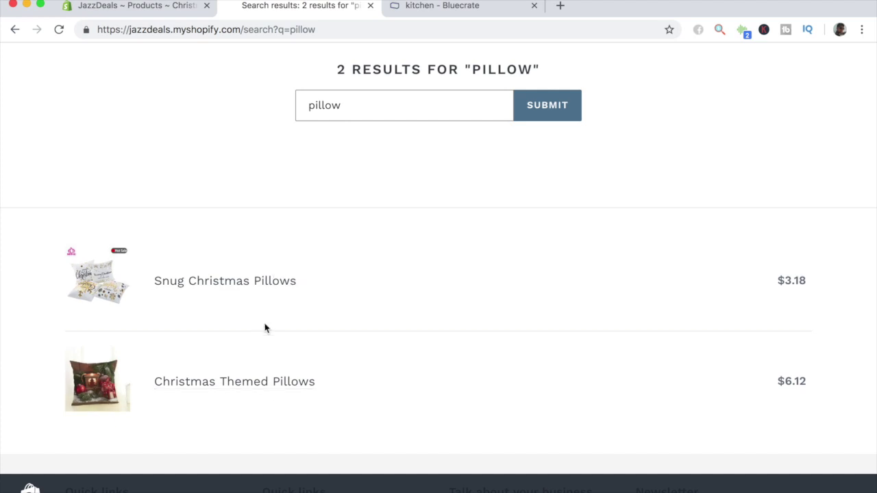
Step: Return to the Shopify admin and open the Snug Christmas Pillows product from the product list
click(157, 12)
scroll(226, 255, up, 3)
scroll(548, 425, down, 3)
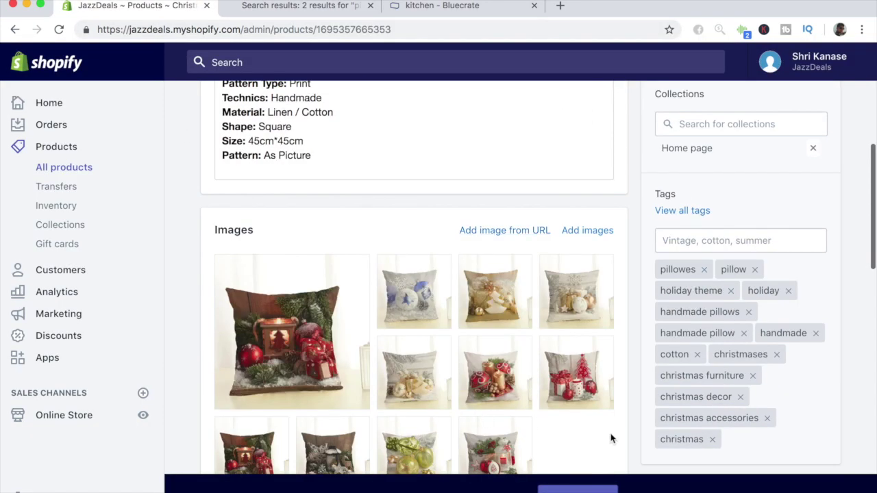
scroll(561, 294, up, 10)
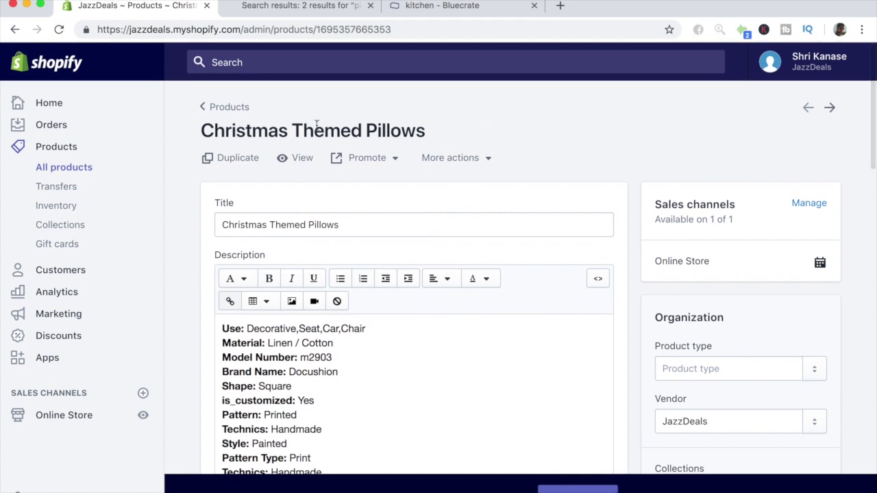
click(239, 110)
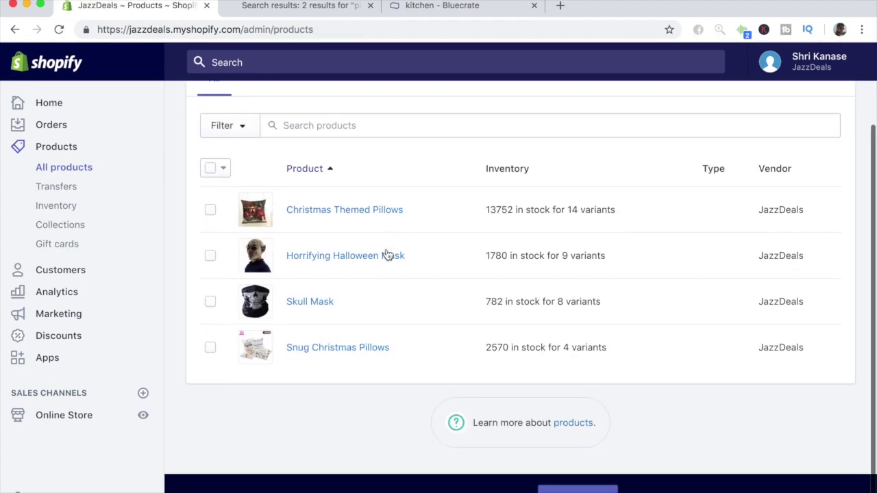
click(366, 336)
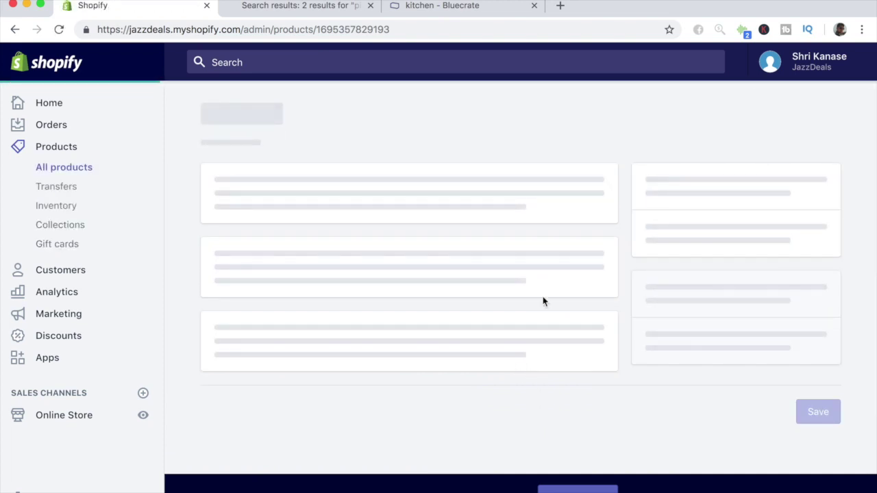
Step: Add the tags "snug christmas pillow" and "snug christmas pillowes" to the Snug Christmas Pillows product
scroll(542, 296, down, 5)
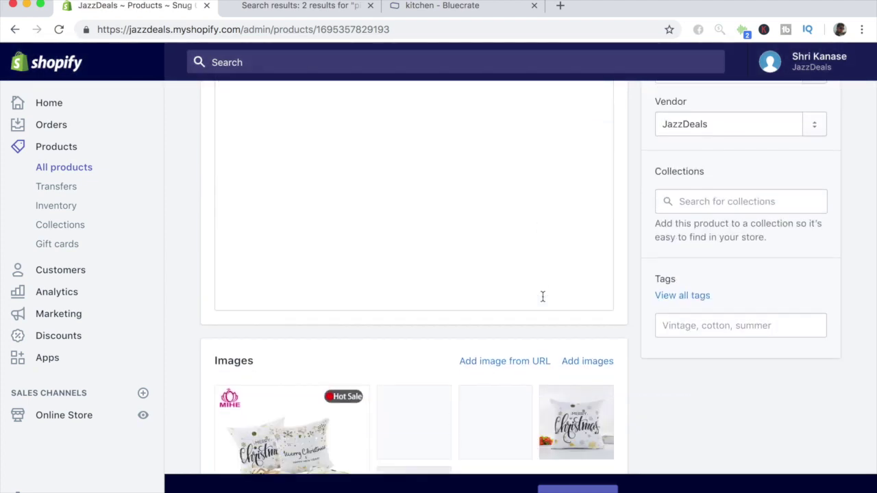
click(677, 269)
text(snug)
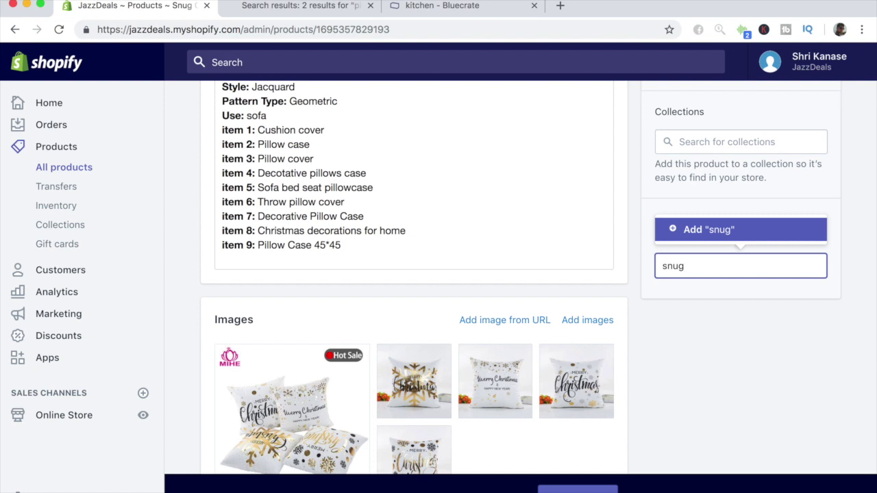
text( christmas pillow)
key(Return)
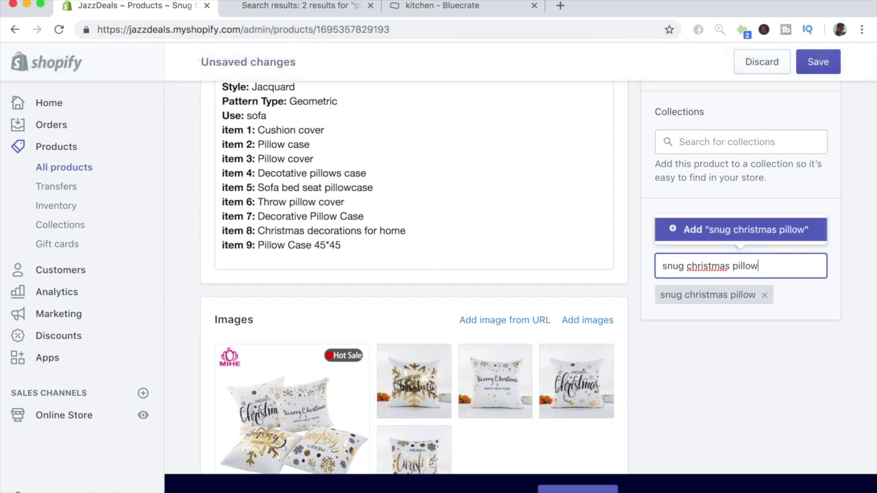
text(es)
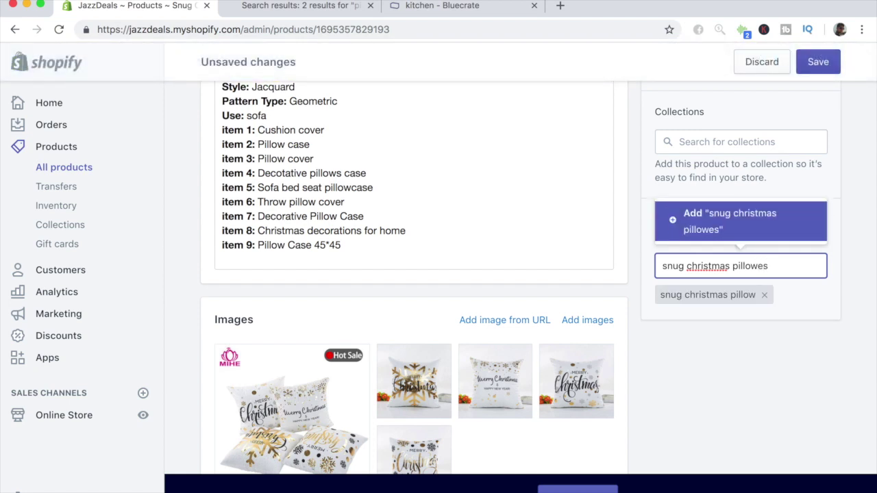
key(Return)
Step: Add the tags "pillow" and "pillowes" to the Snug Christmas Pillows product
text(pill)
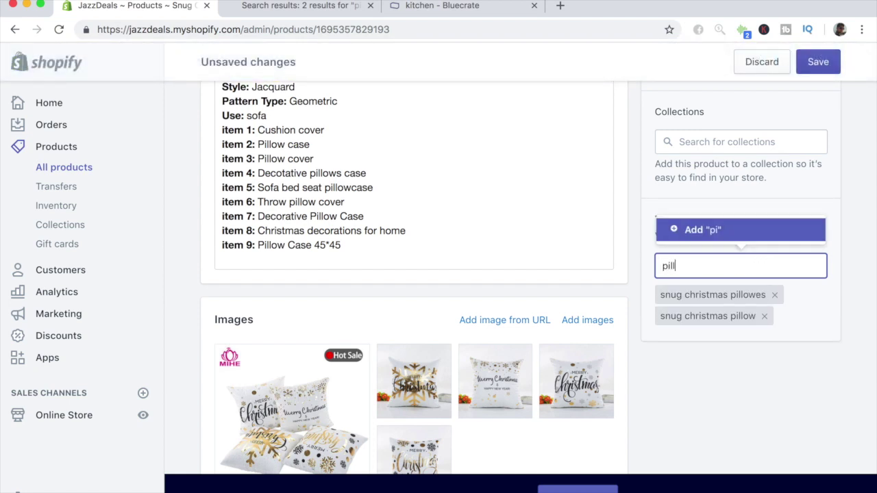
text(ow)
key(Return)
text(pillowes)
key(Return)
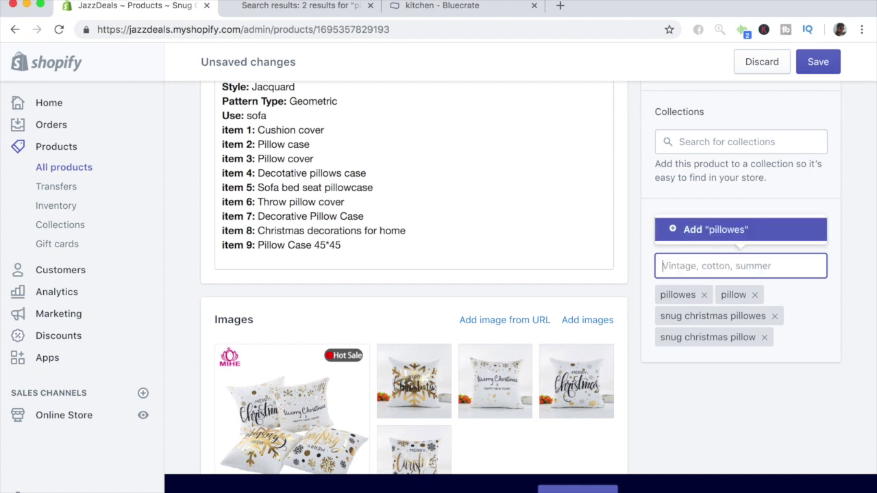
text(christma)
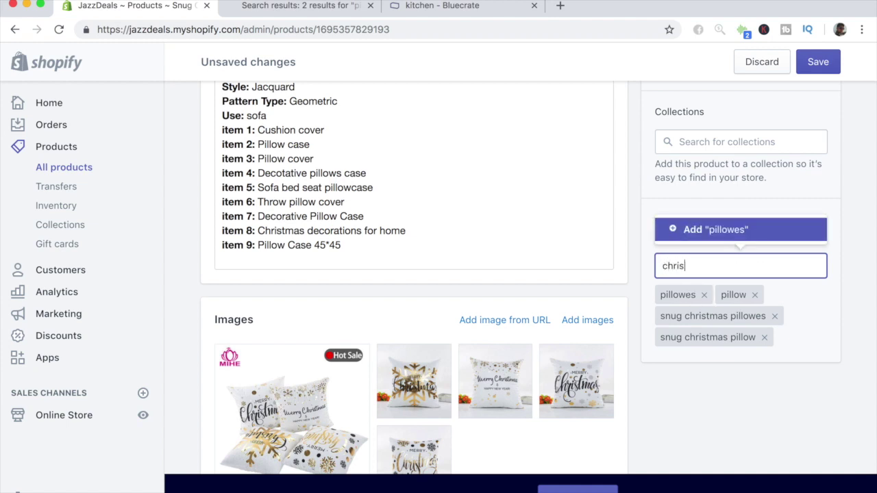
key(Return)
text(s)
key(BackSpace)
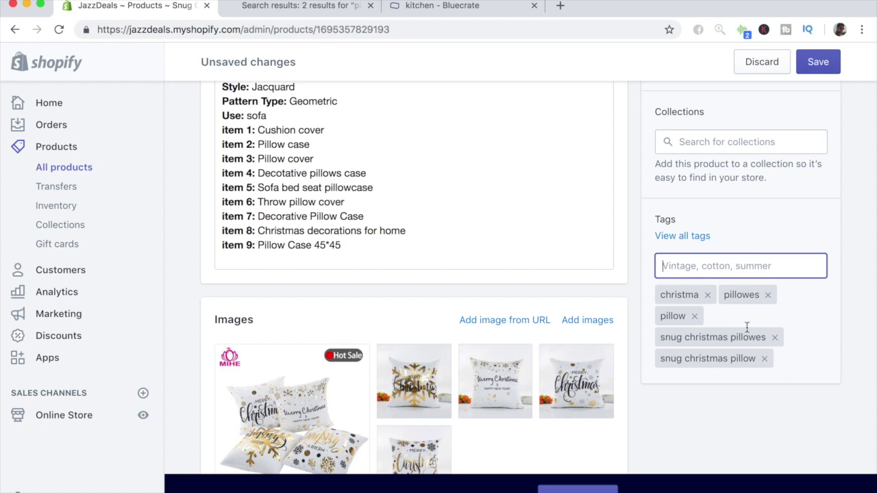
click(708, 295)
Step: Add the tags "christmas" and "christmases" to the Snug Christmas Pillows product
text(christmas)
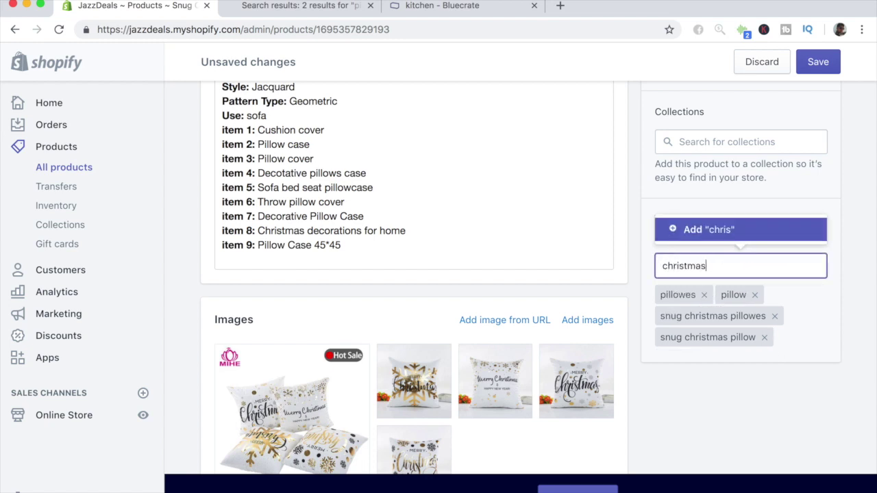
key(Return)
text(ch)
key(BackSpace)
key(BackSpace)
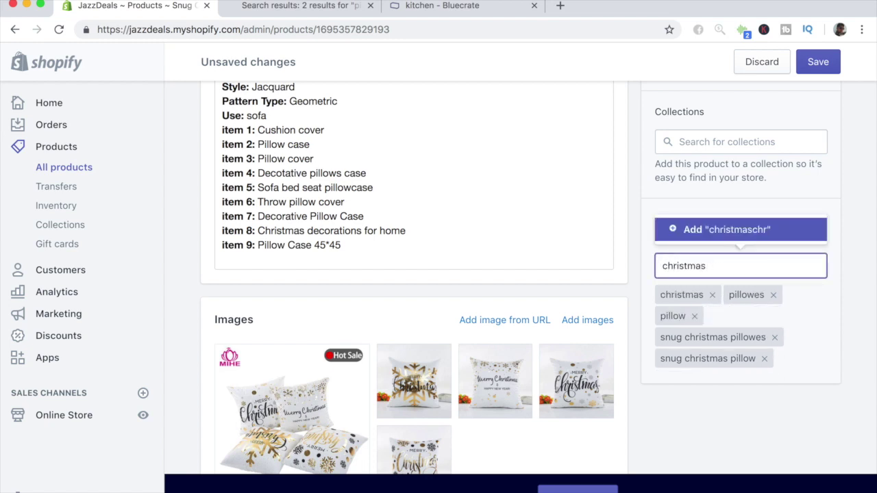
text(es)
key(Return)
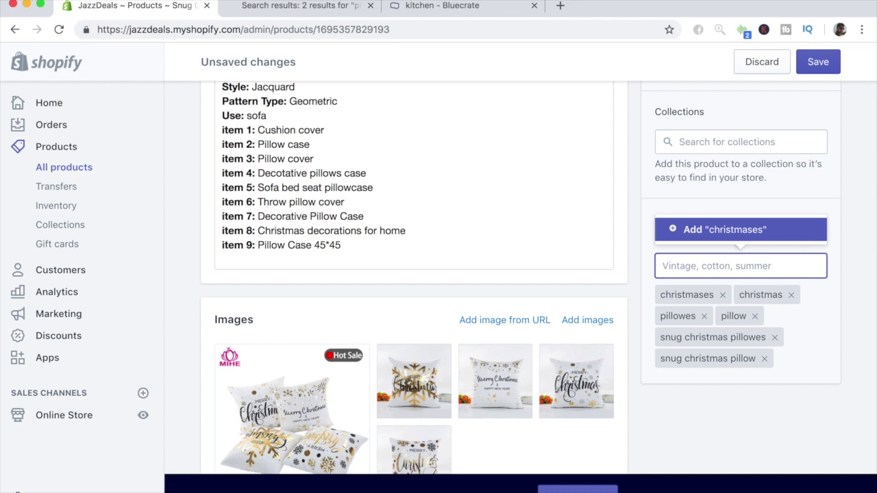
Step: Check the description's pattern and material details and add the tags "printed pillow" and "printed pillowes" to the Snug Christmas Pillows product
scroll(583, 382, up, 3)
scroll(432, 310, up, 3)
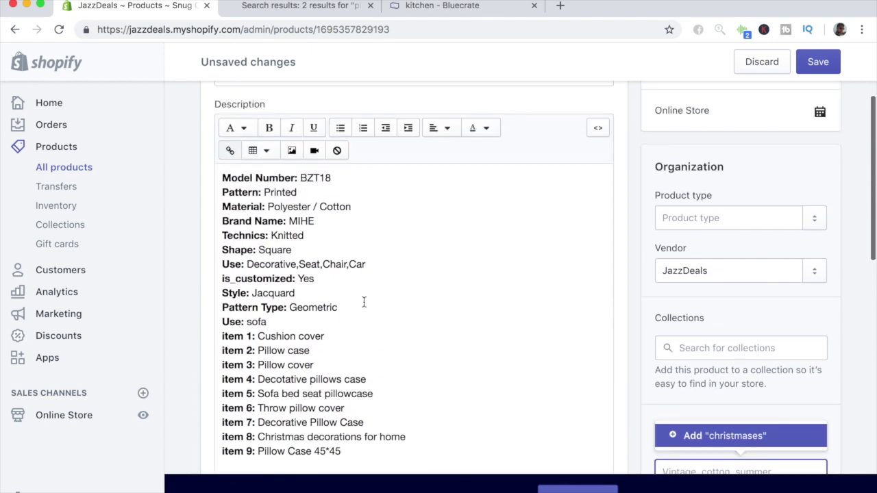
scroll(289, 248, down, 1)
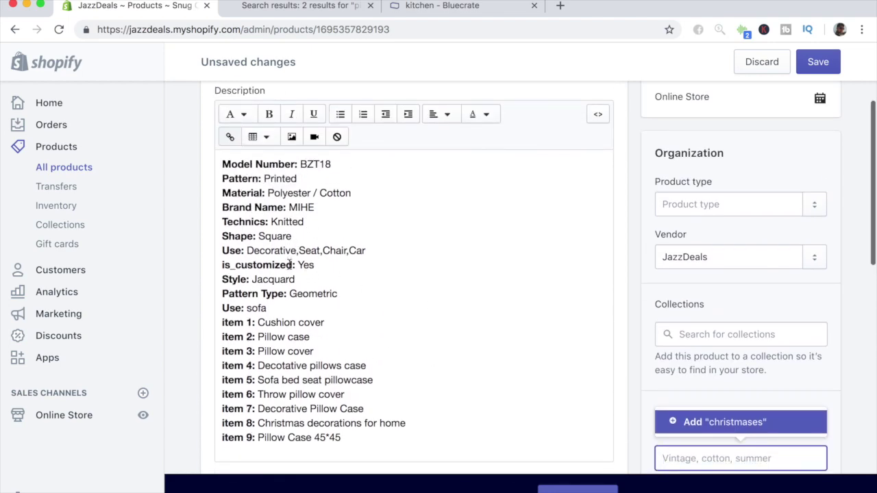
double_click(281, 180)
double_click(287, 193)
double_click(335, 194)
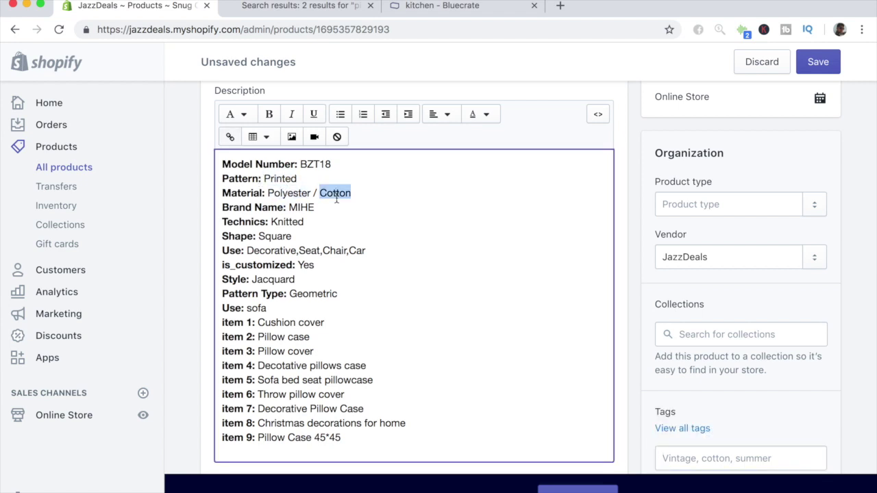
scroll(343, 189, down, 5)
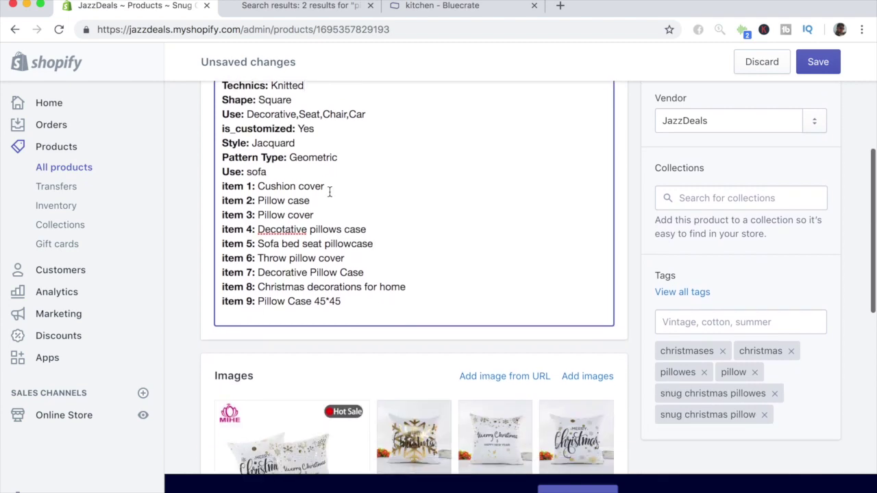
click(658, 231)
text(prin)
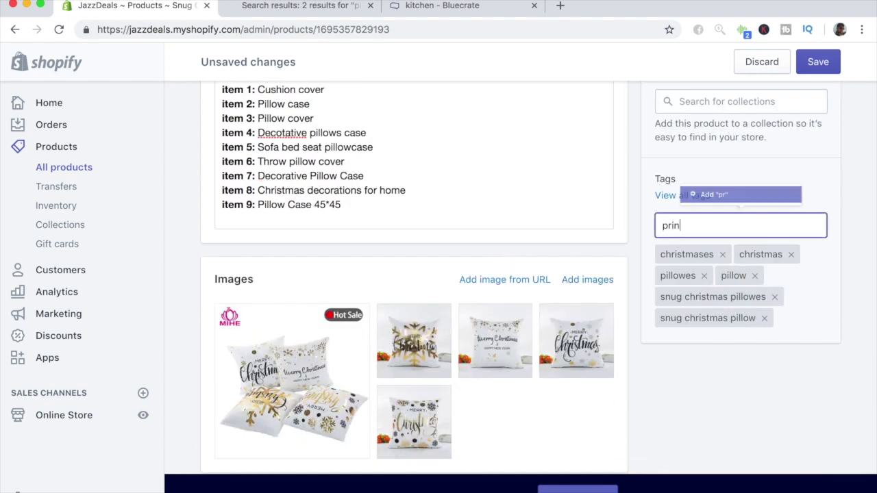
text(ted pillow)
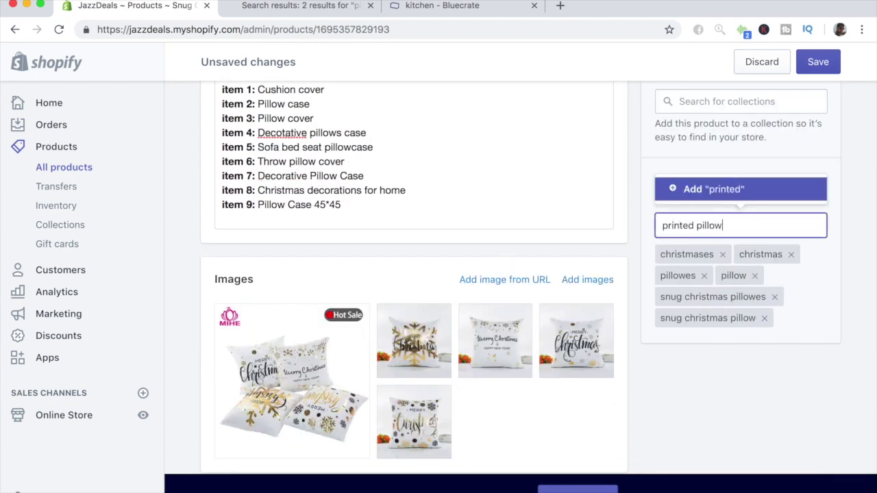
key(Return)
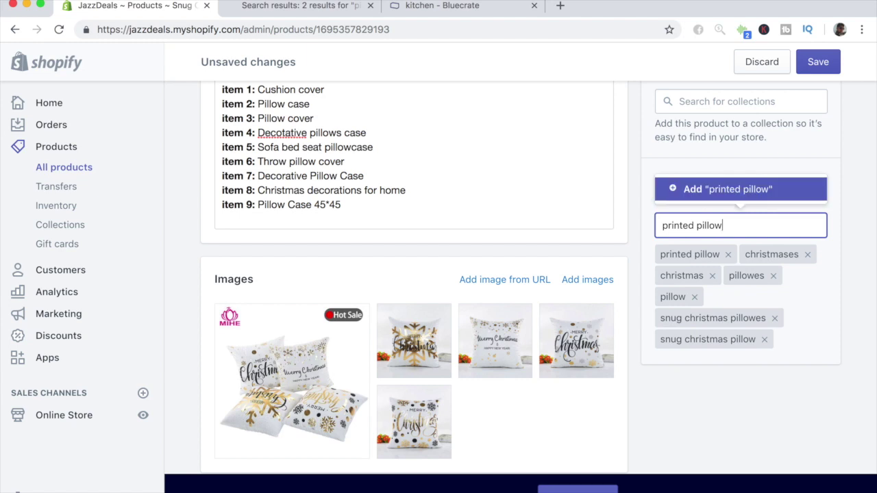
text(es.)
key(Return)
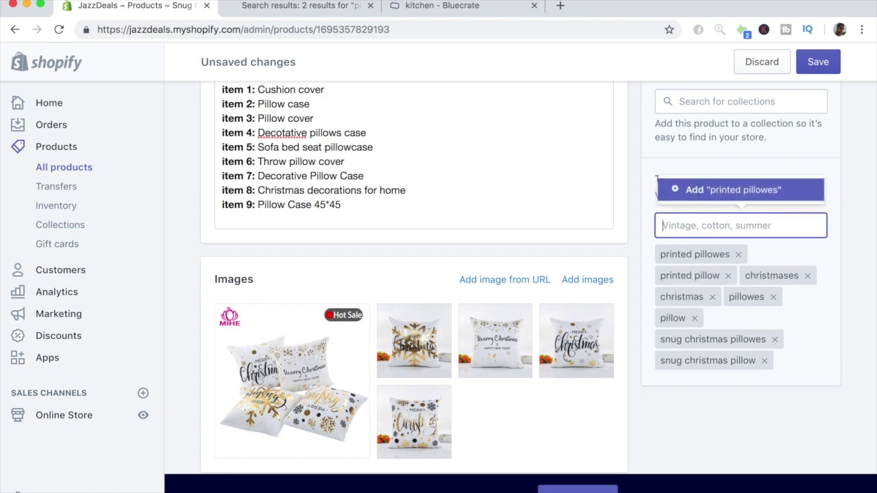
Step: Add the tags "cotton", "home decor" and "holiday theme" to the Snug Christmas Pillows product
text(cotton)
key(Return)
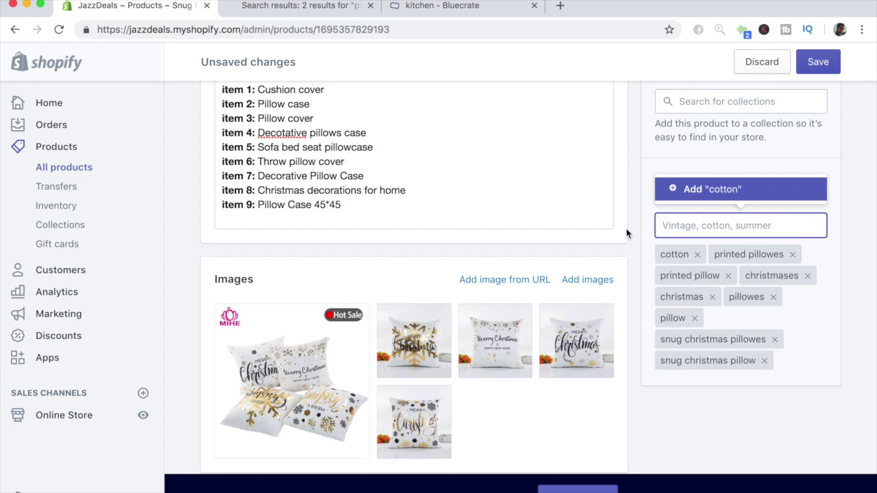
text(home decor)
key(Return)
text(holiday the)
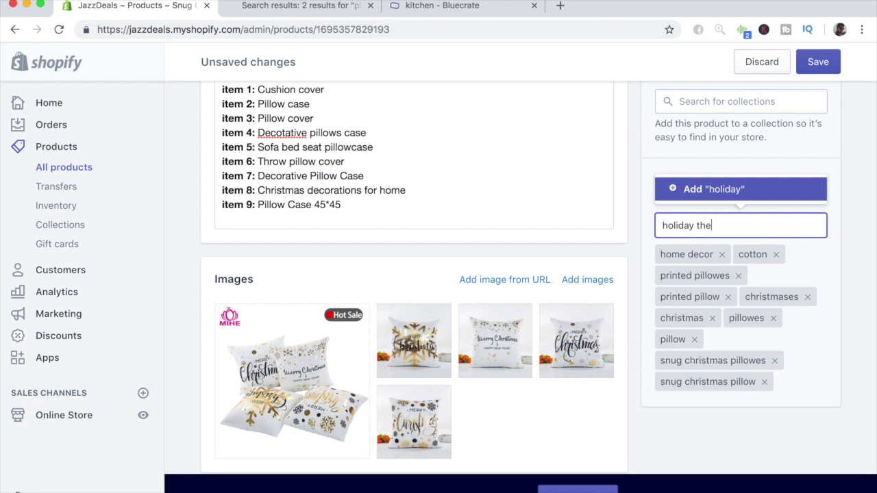
text(me)
key(Return)
Step: Add the tags "home decor accesssories" and "home decor accesssorieses", clear the leftover tag text, and save the product
text(home decor)
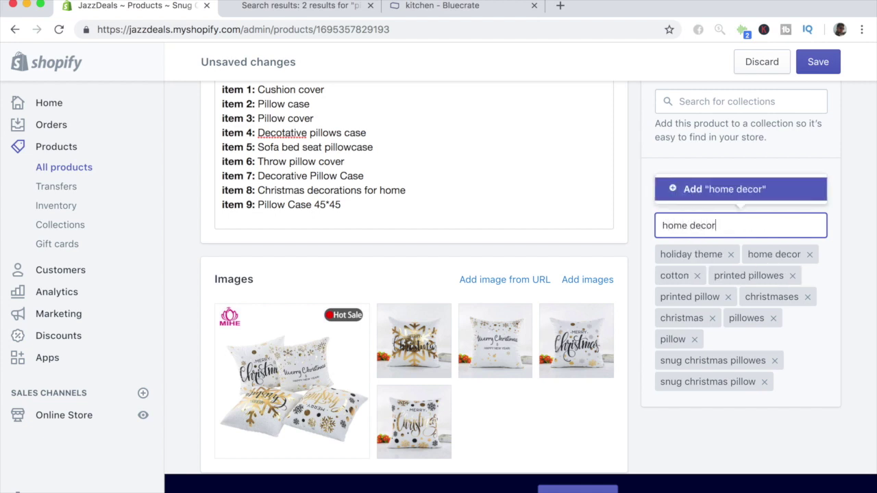
text( accesssories)
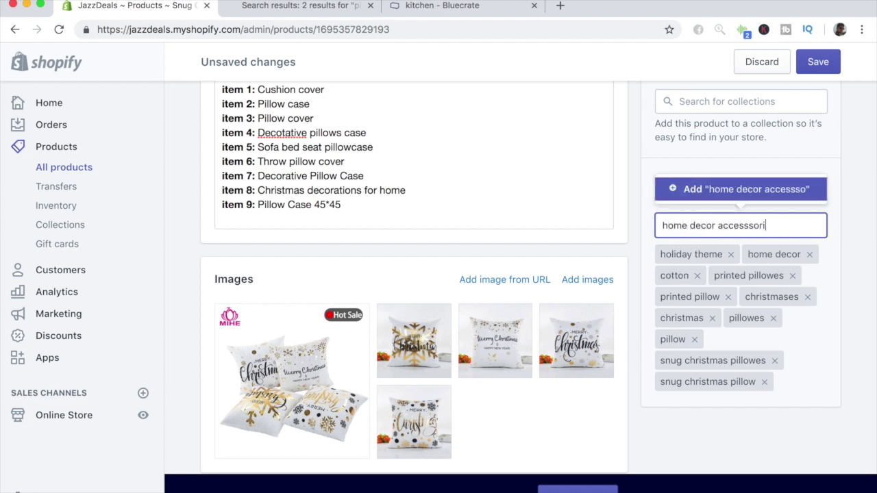
key(Return)
text(es)
key(Return)
key(ctrl+a)
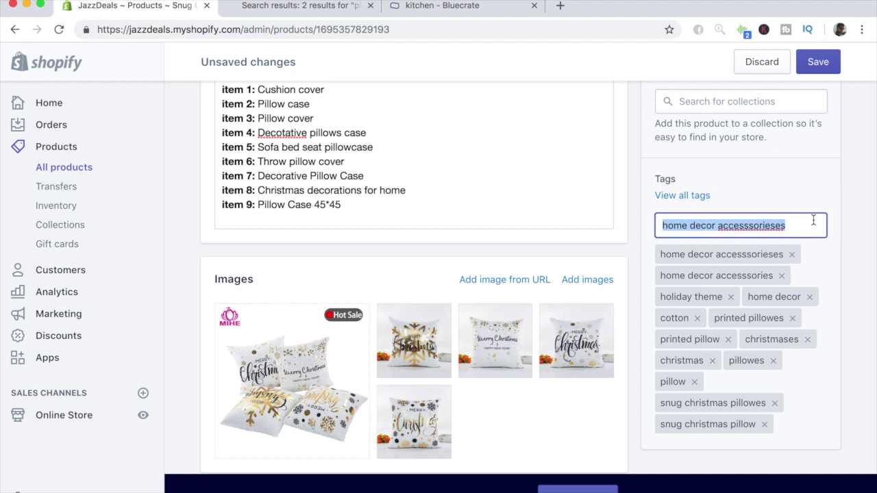
key(BackSpace)
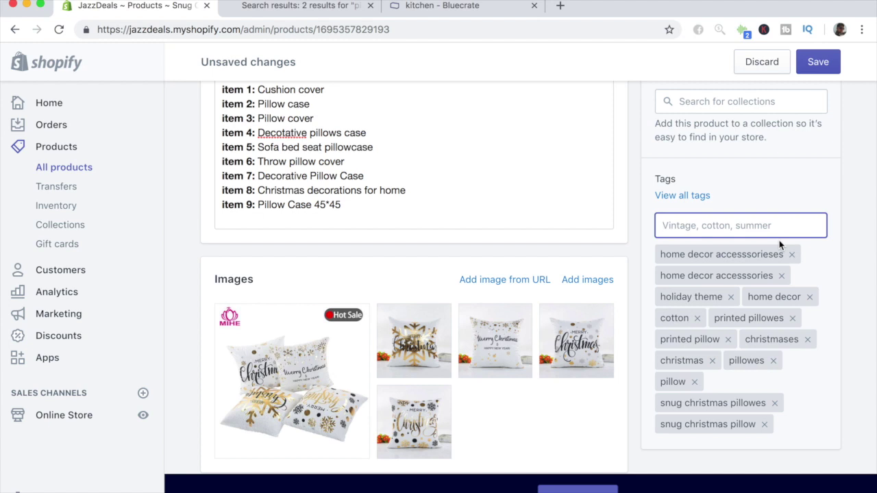
click(818, 62)
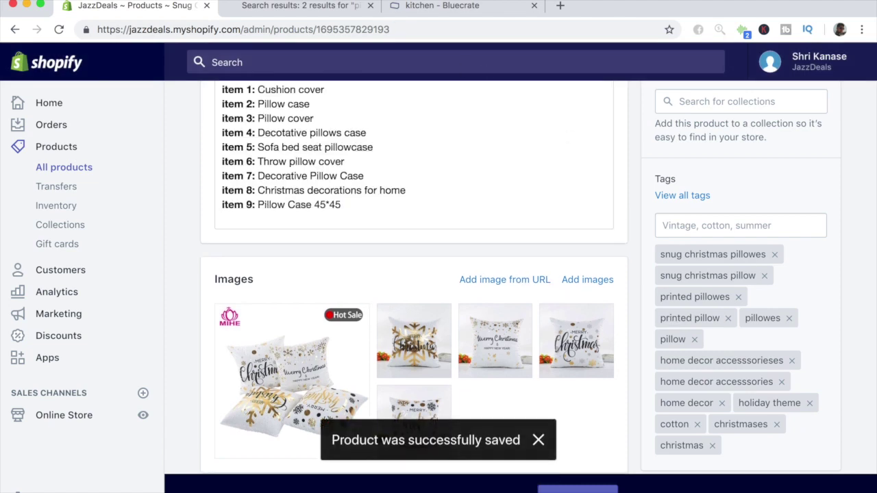
Step: Switch to the JazzDeals storefront and search it for "christmas" to check which products come up
click(281, 7)
click(405, 91)
key(super+a)
text(christmas)
key(Return)
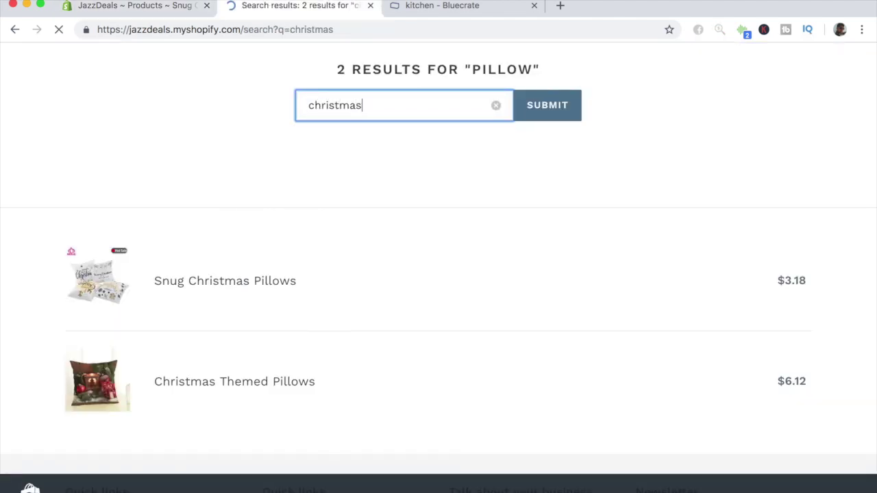
scroll(432, 174, down, 3)
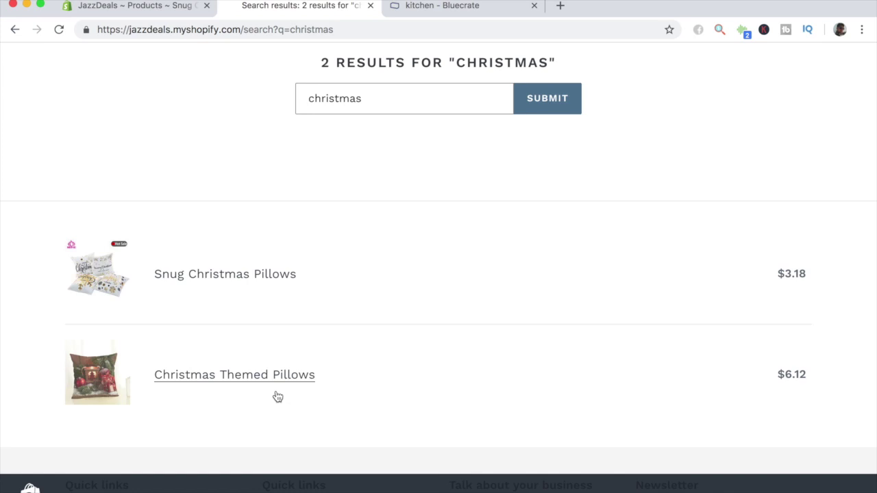
Step: Return to the Shopify admin and open the Horrifying Halloween Mask product from the product list
click(155, 6)
scroll(176, 278, up, 5)
scroll(255, 176, up, 2)
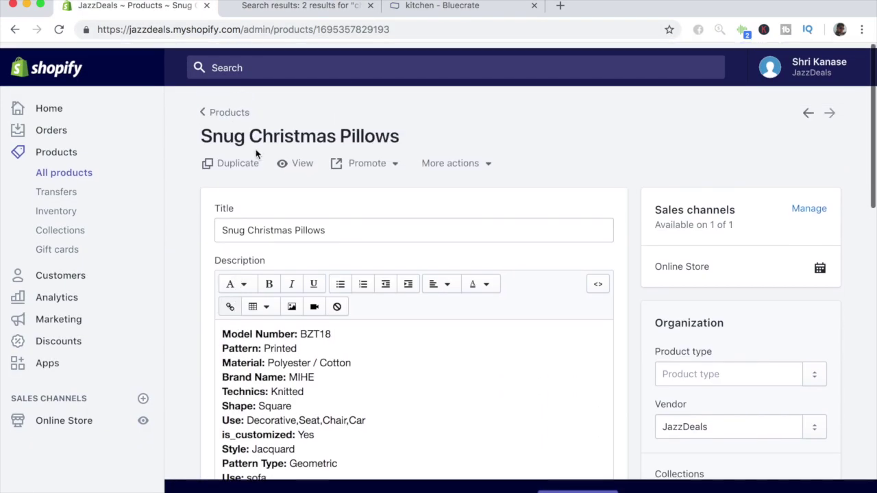
click(227, 108)
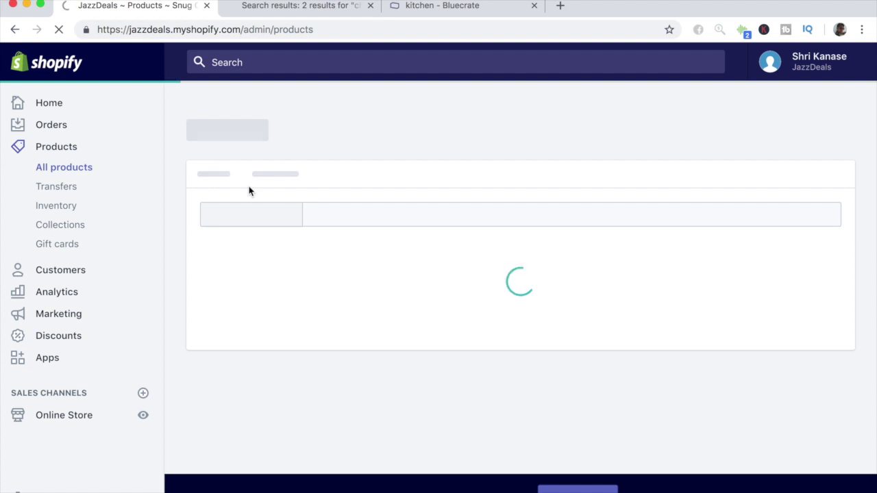
scroll(315, 309, down, 2)
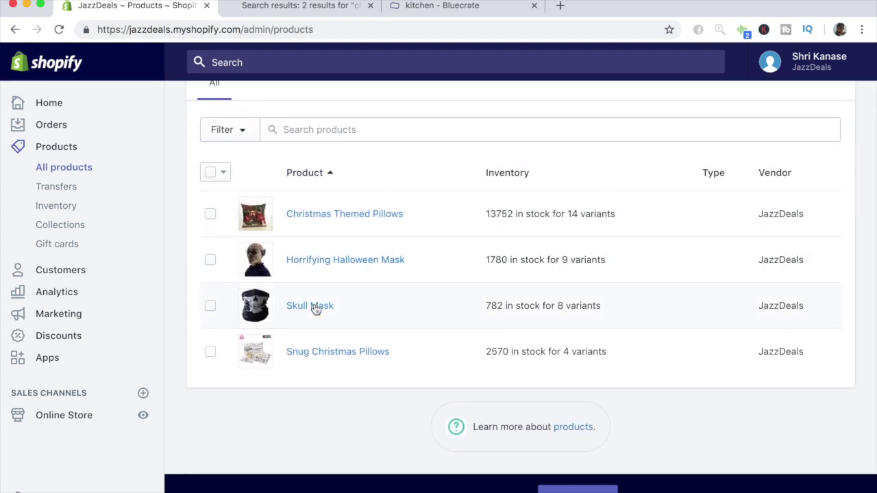
click(315, 266)
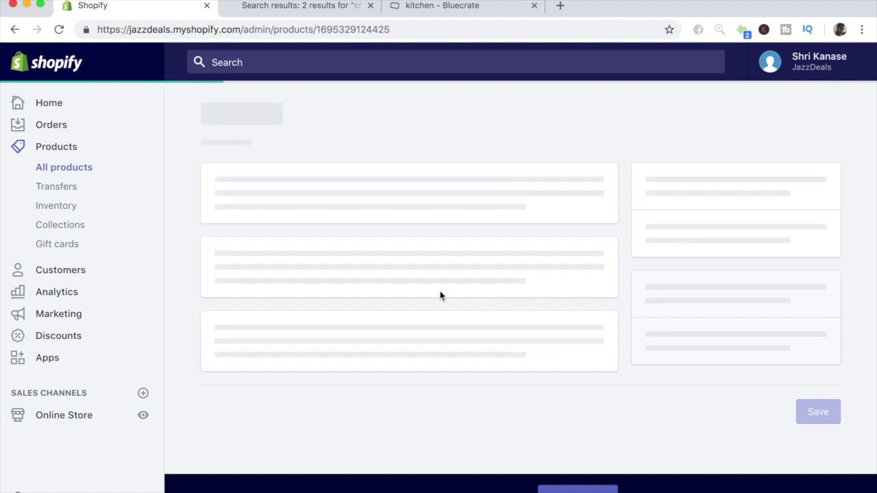
Step: Save the Horrifying Halloween Mask product with its new tags, including "halloween", "halloween mask", "scary mask", "costume" and "holiday theme"
scroll(765, 385, down, 7)
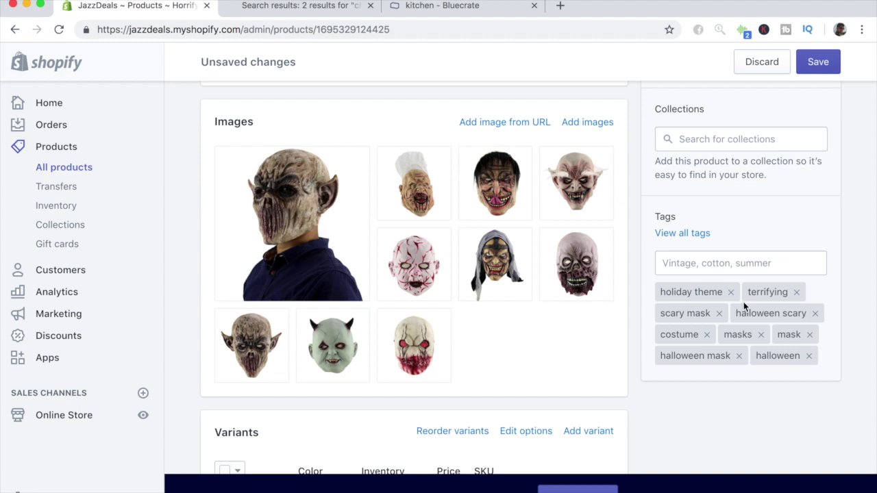
click(814, 62)
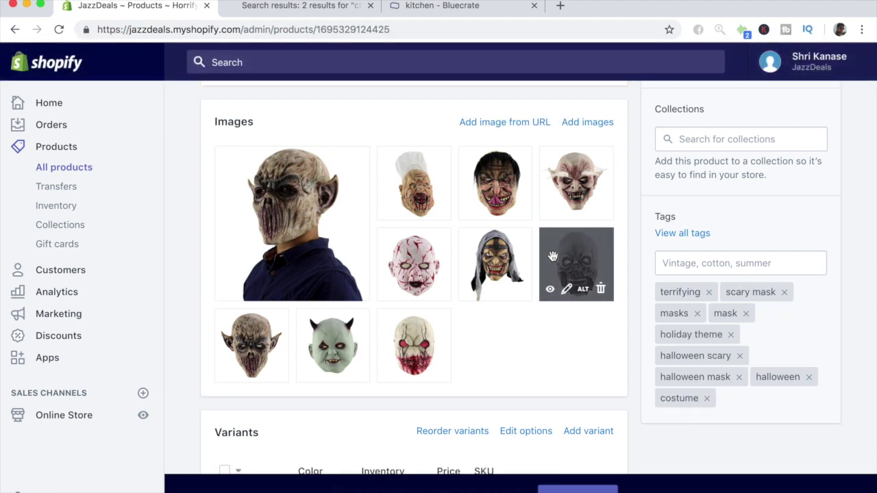
Step: Go back to the JazzDeals storefront and run the existing "christmas" search again
click(301, 5)
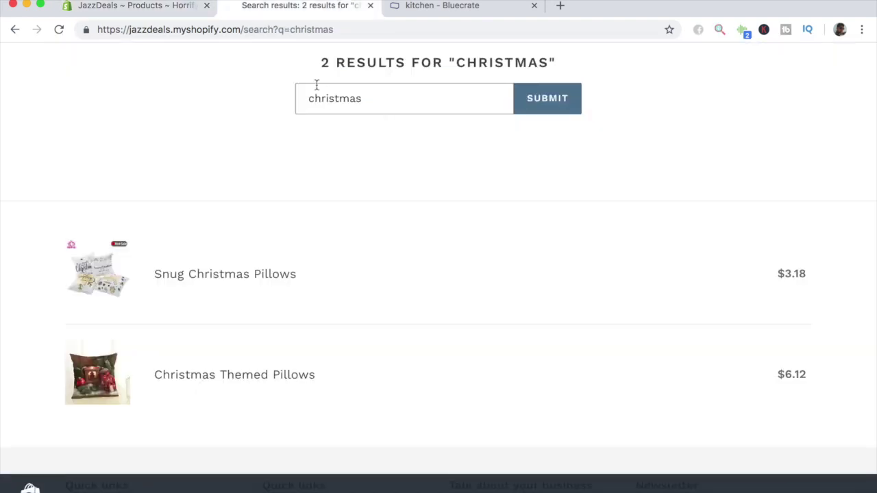
click(519, 110)
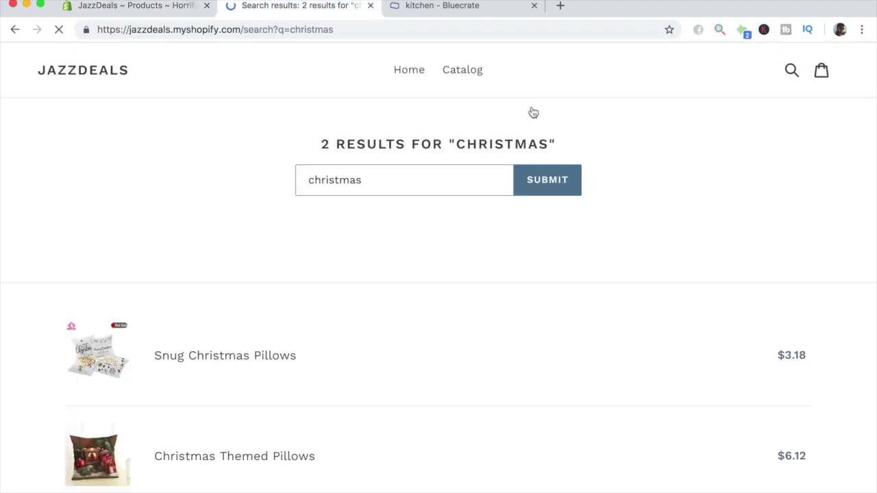
scroll(484, 182, down, 3)
scroll(484, 183, up, 2)
Step: Replace the storefront search term with "halloween" and review the products it returns
click(437, 159)
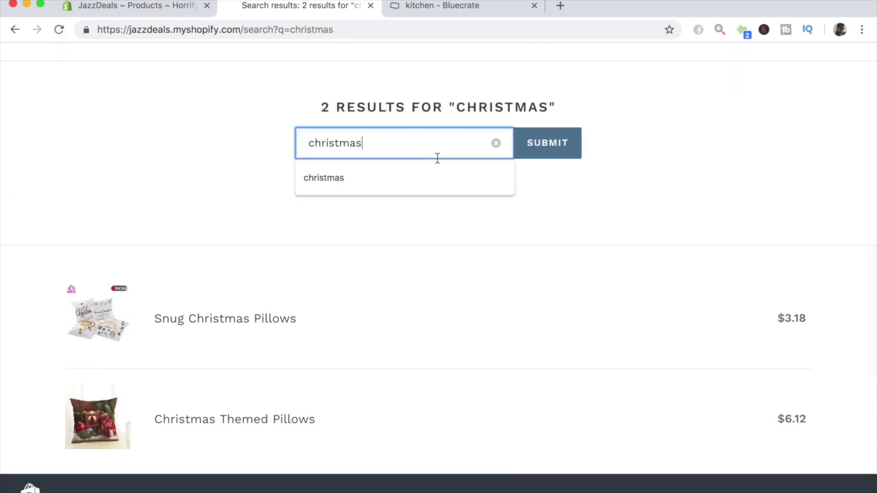
key(super+a)
text(halloww)
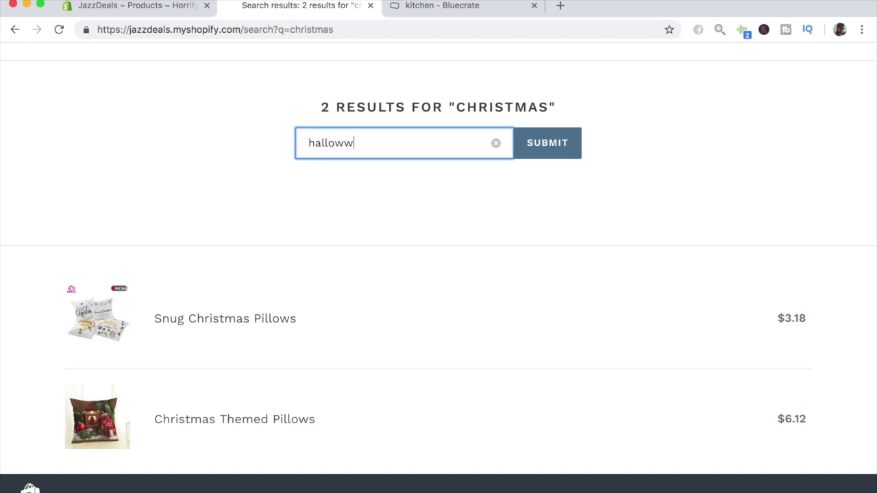
key(BackSpace)
text(een)
key(Return)
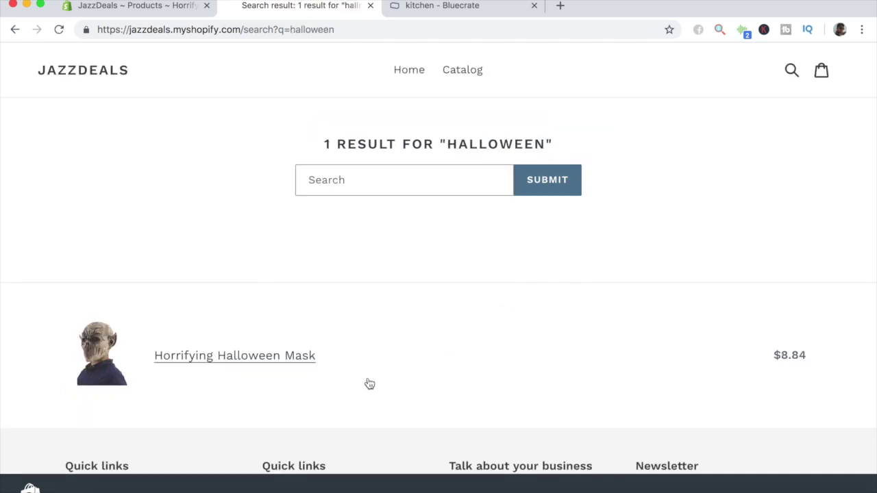
scroll(365, 366, down, 2)
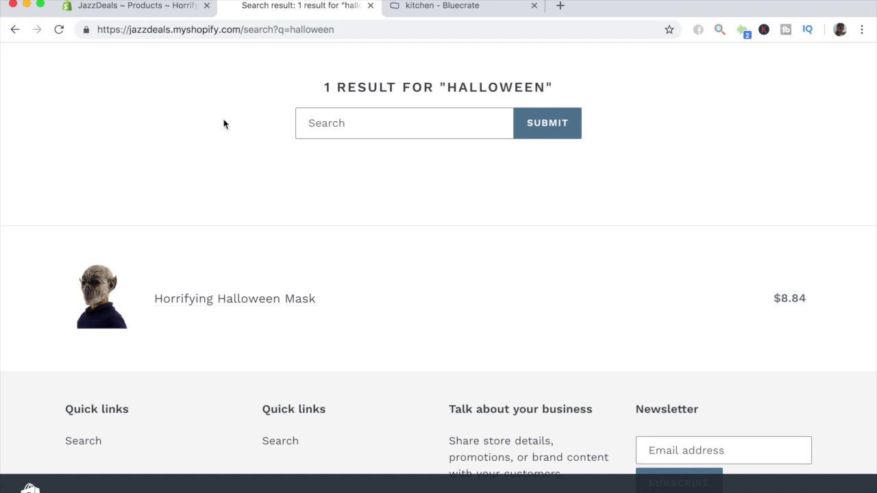
Step: Return to the Horrifying Halloween Mask product page in the Shopify admin
click(195, 9)
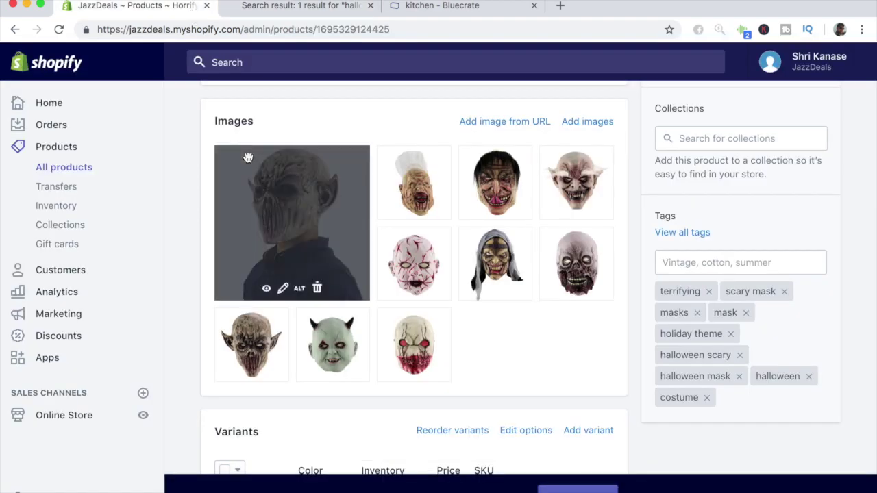